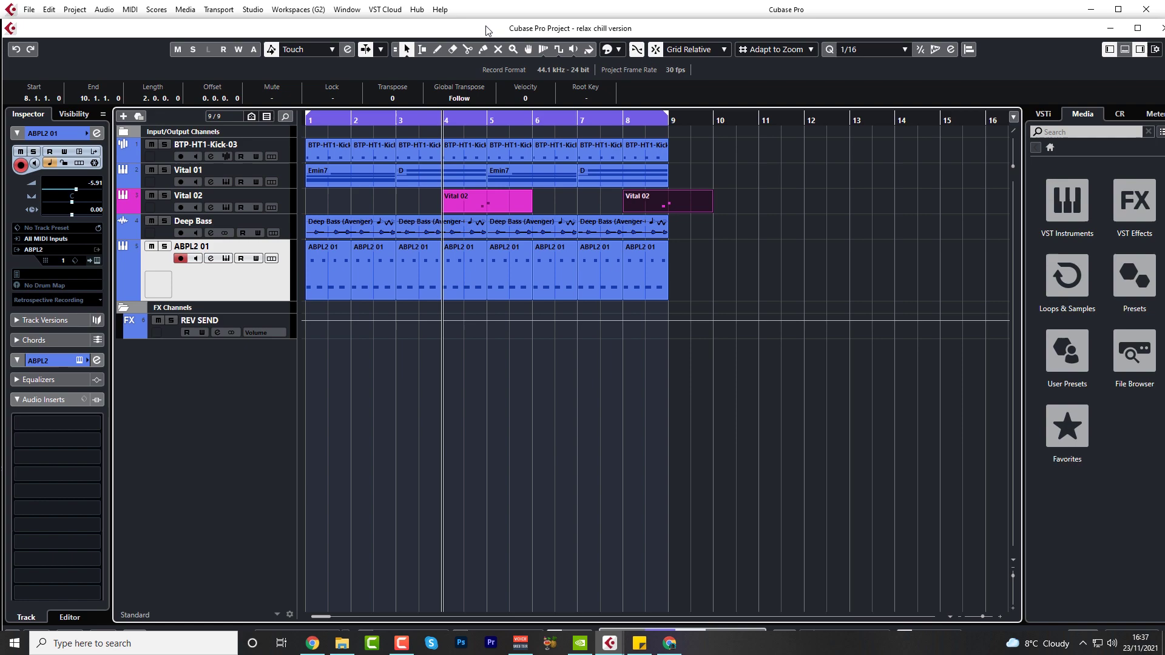
left_click(50, 11)
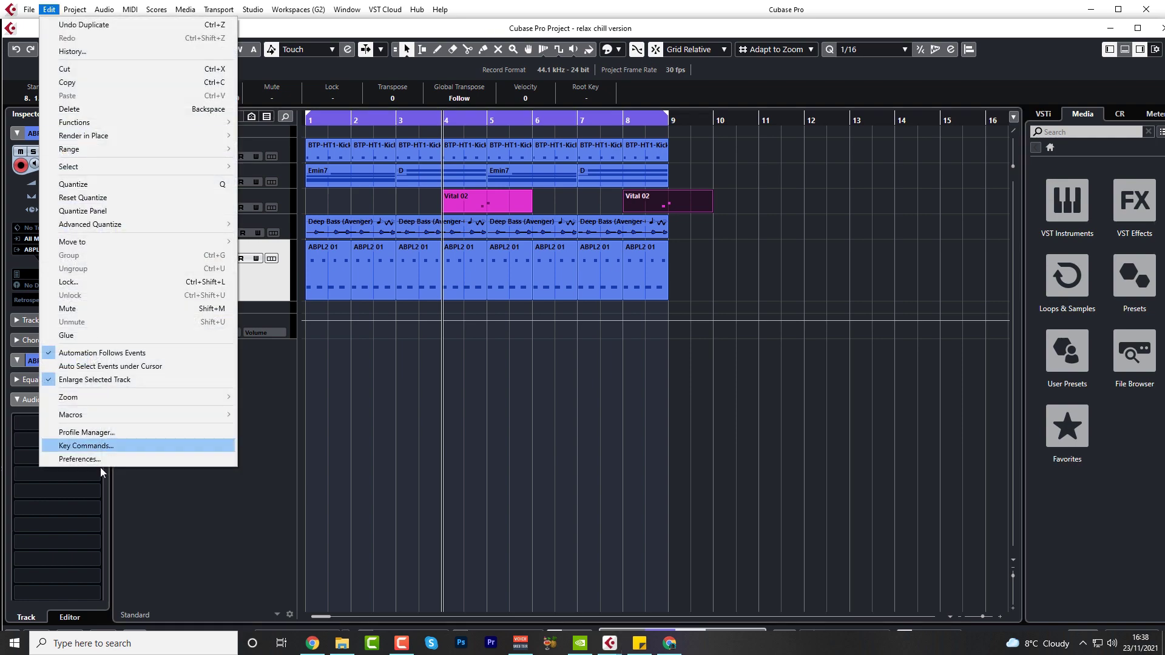
left_click(150, 460)
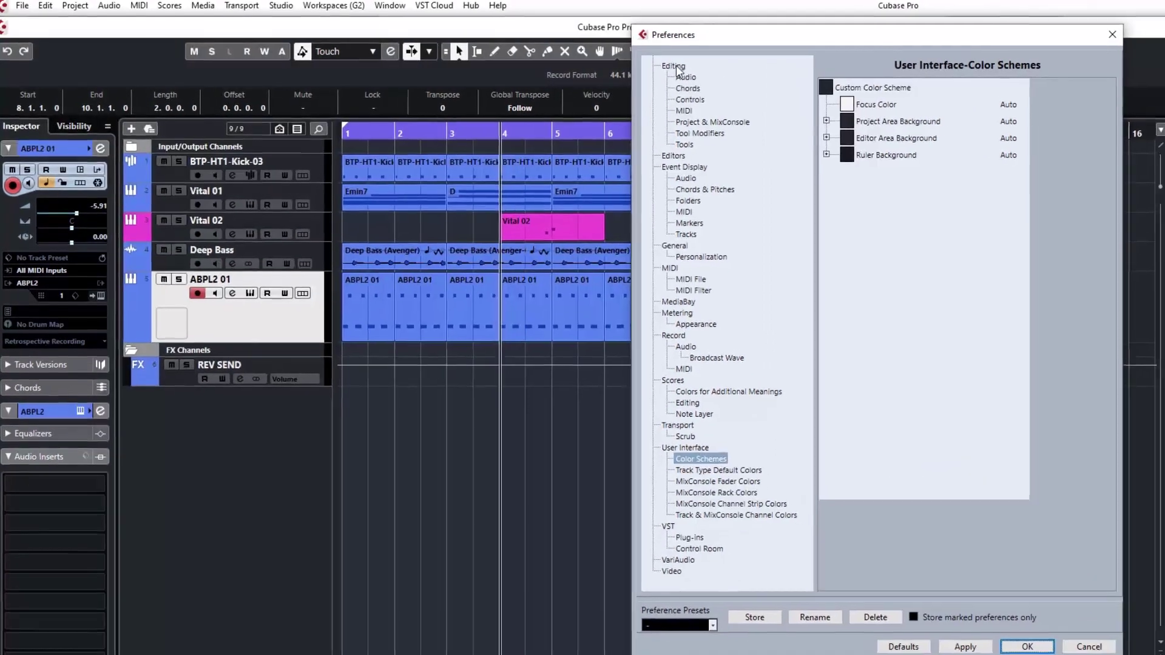
left_click(628, 63)
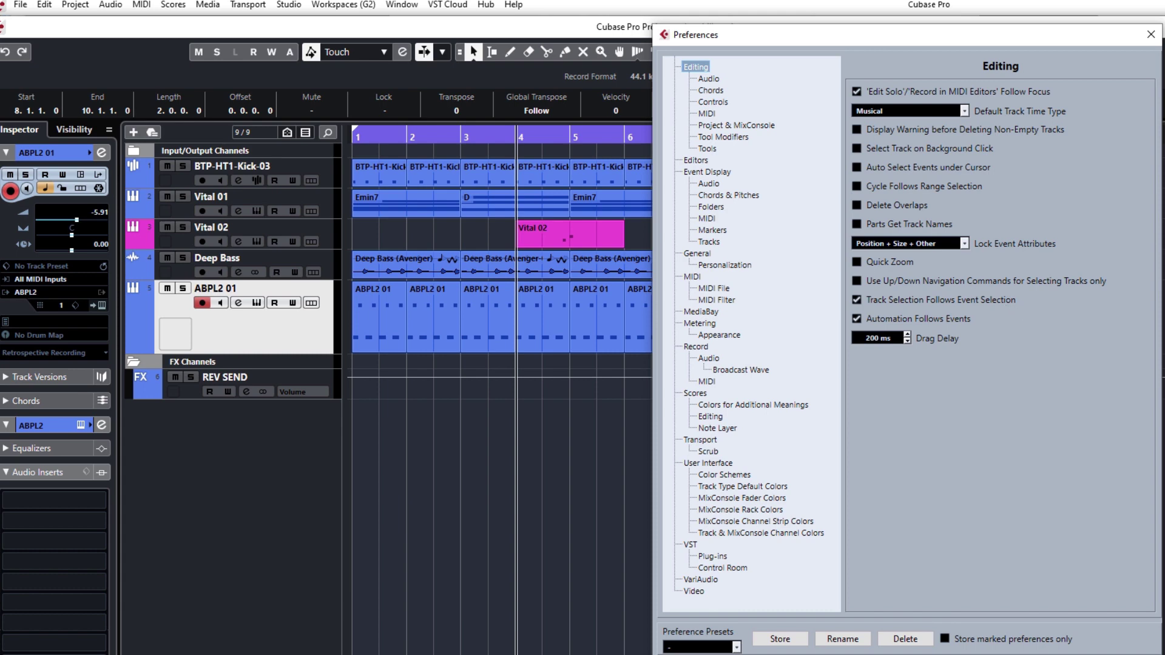
key("Escape")
Select the Deep Bass, Vital 01 and ABPL2 01 events around bars 5-7 in turn
left_click(652, 264)
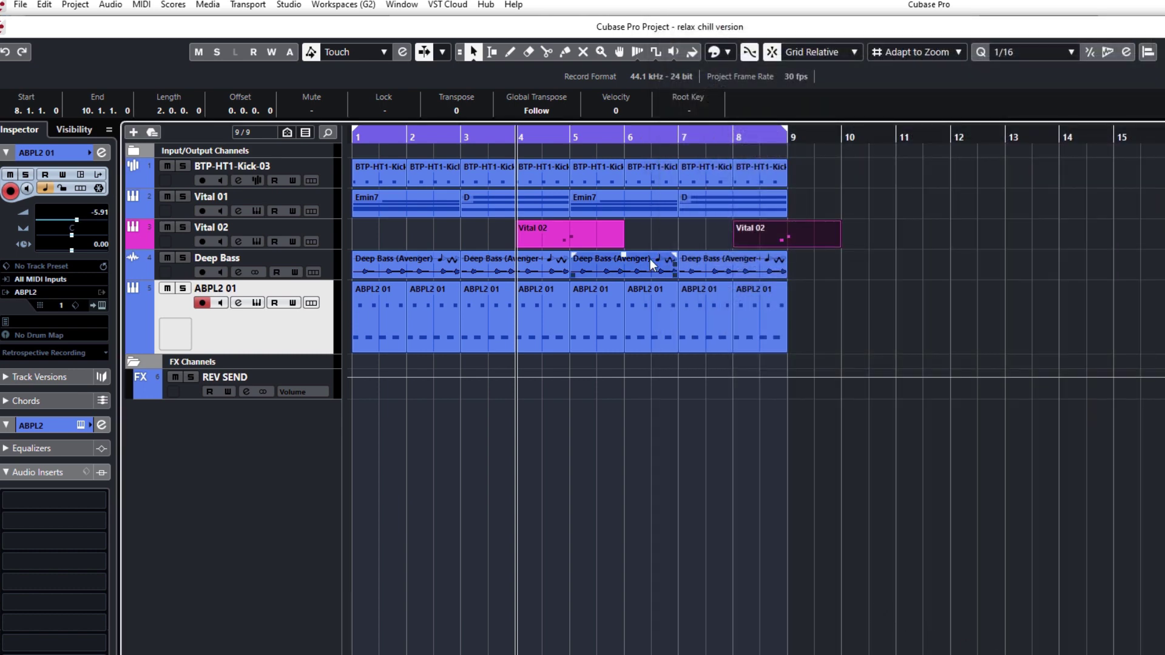
left_click(636, 212)
left_click(713, 211)
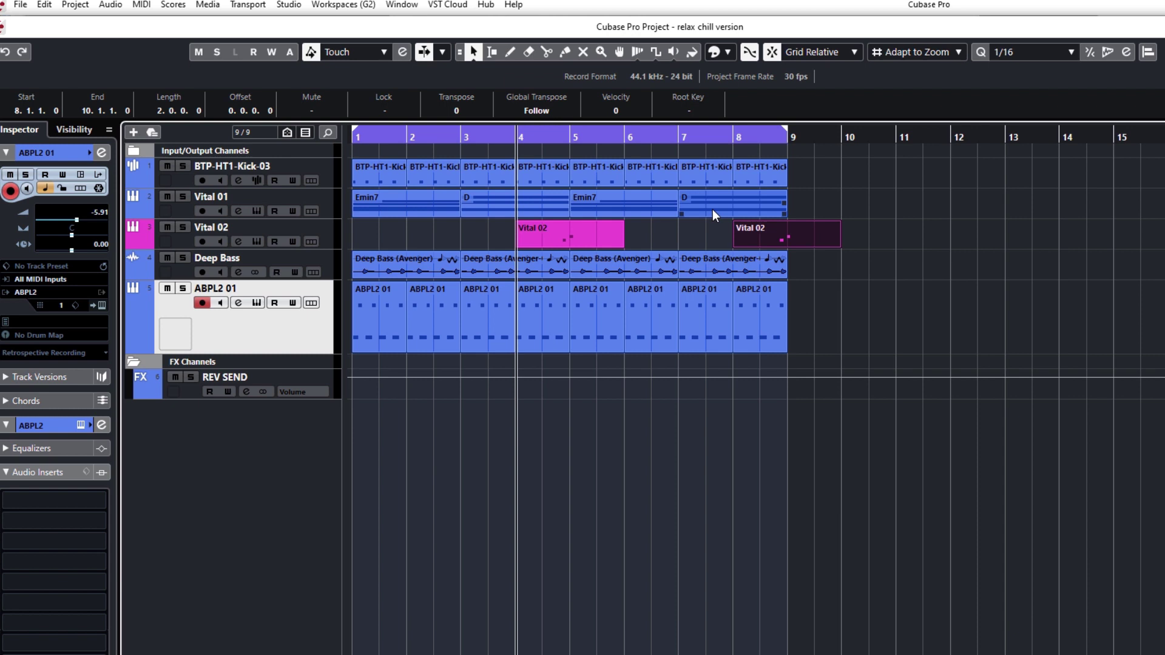
left_click(715, 215)
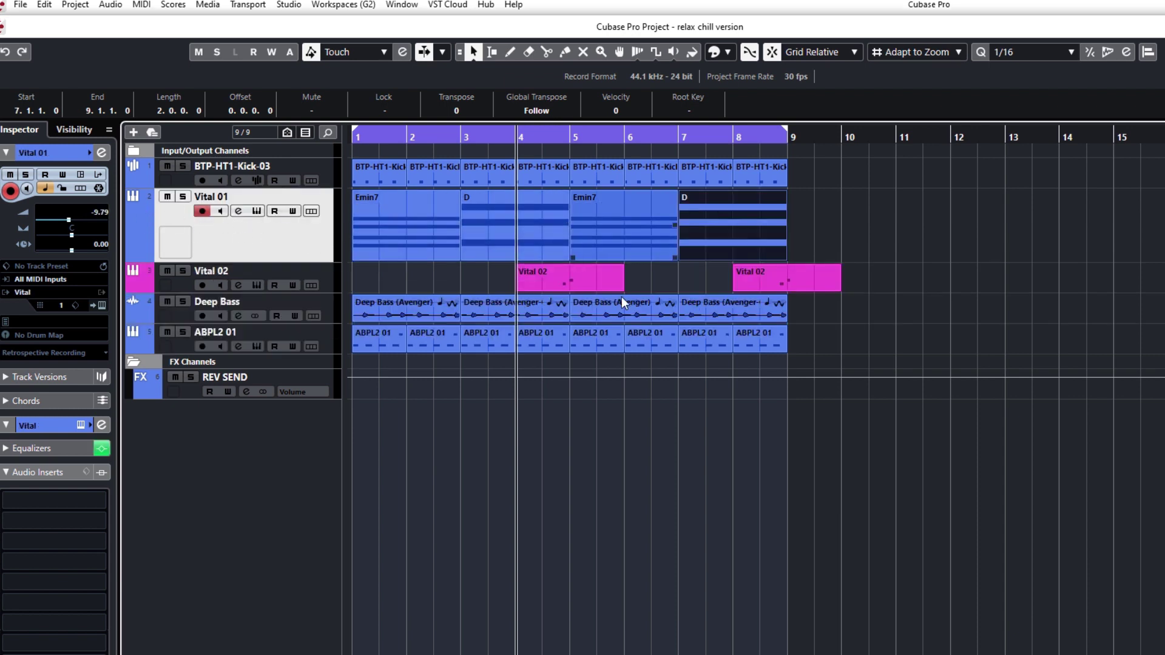
left_click(642, 344)
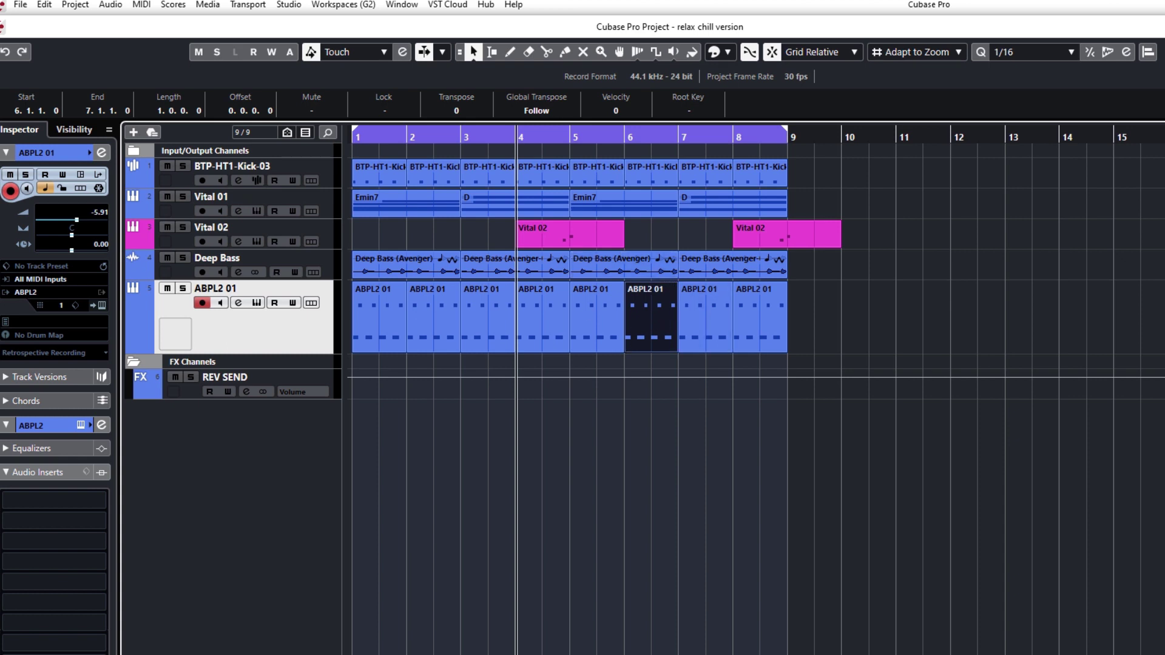
Collapse and re-expand the audio inserts section, then select the Vital 02 track
left_click(66, 472)
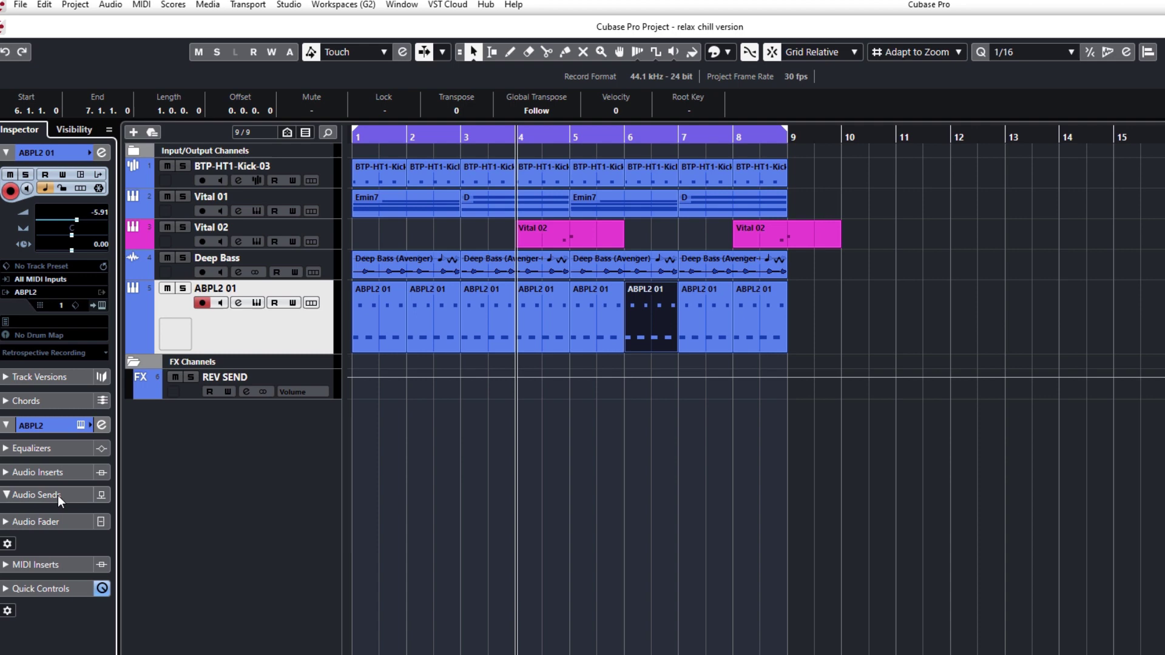
left_click(65, 473)
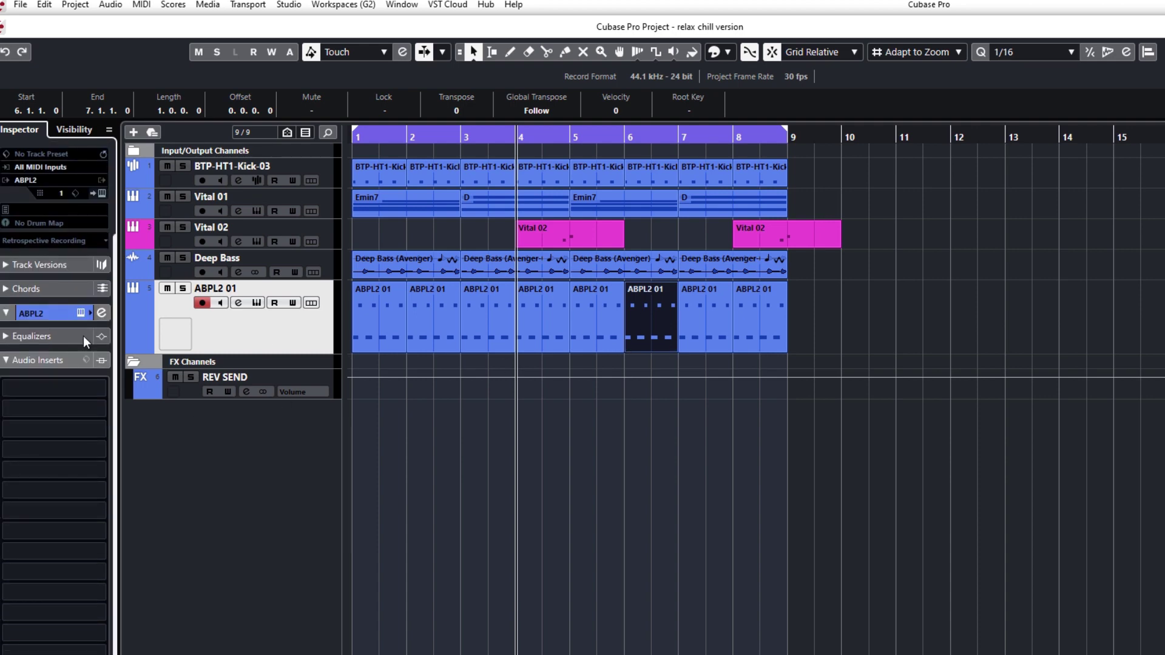
left_click(188, 245)
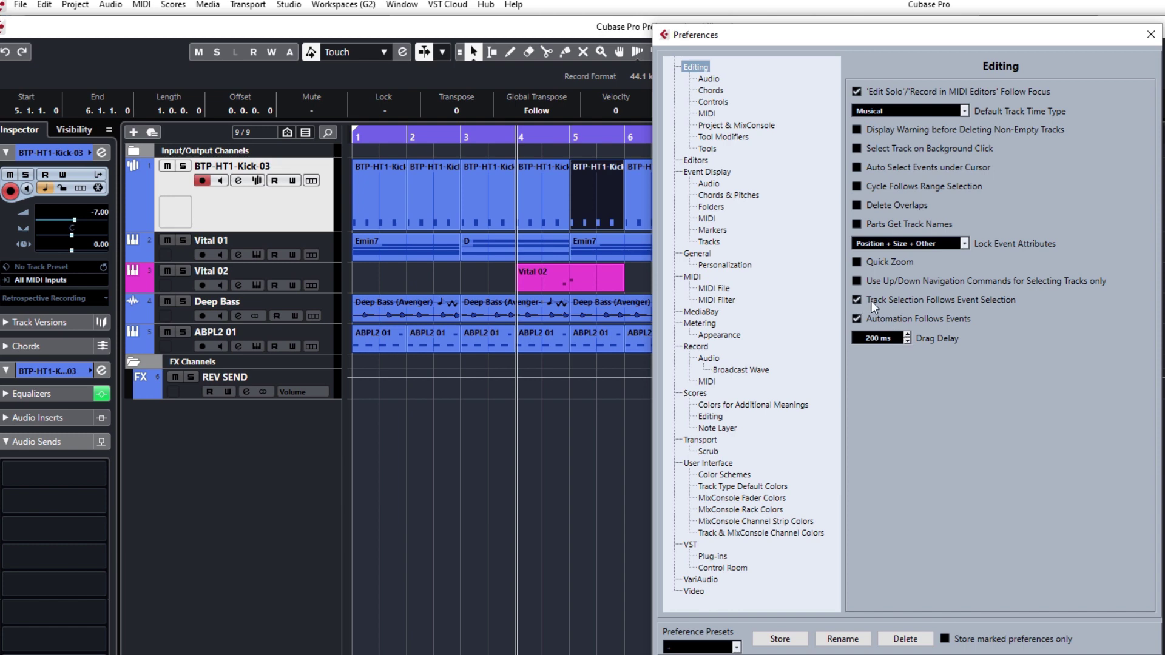
View the Editing-Audio preference page, then close the Preferences window
left_click(715, 80)
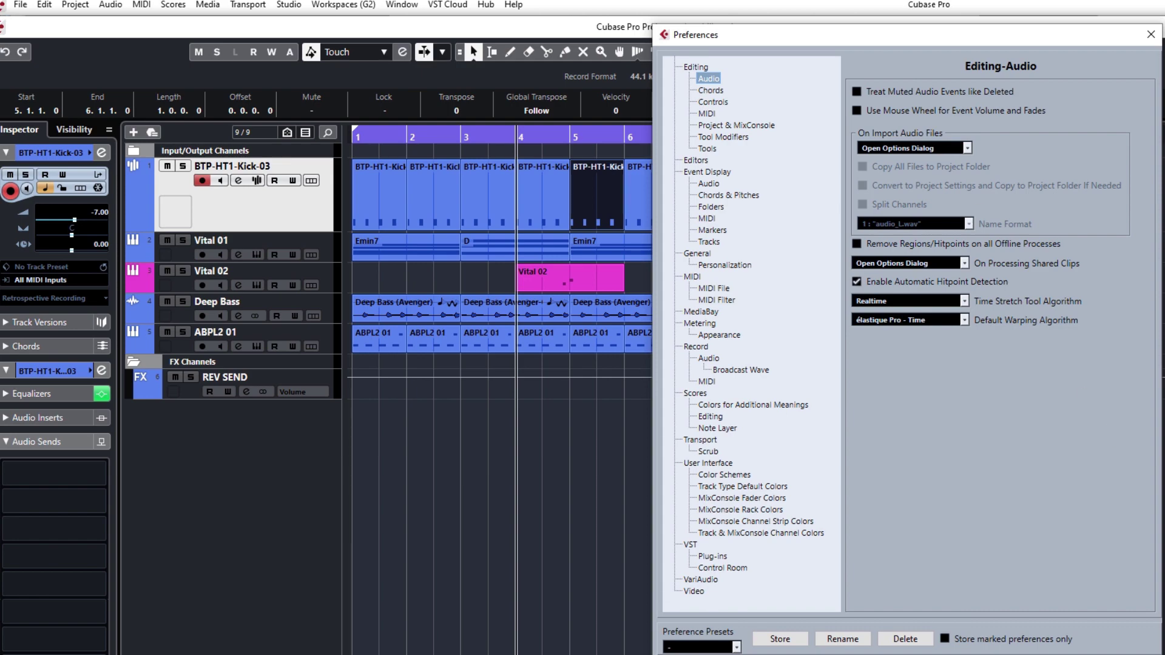
left_click(1045, 651)
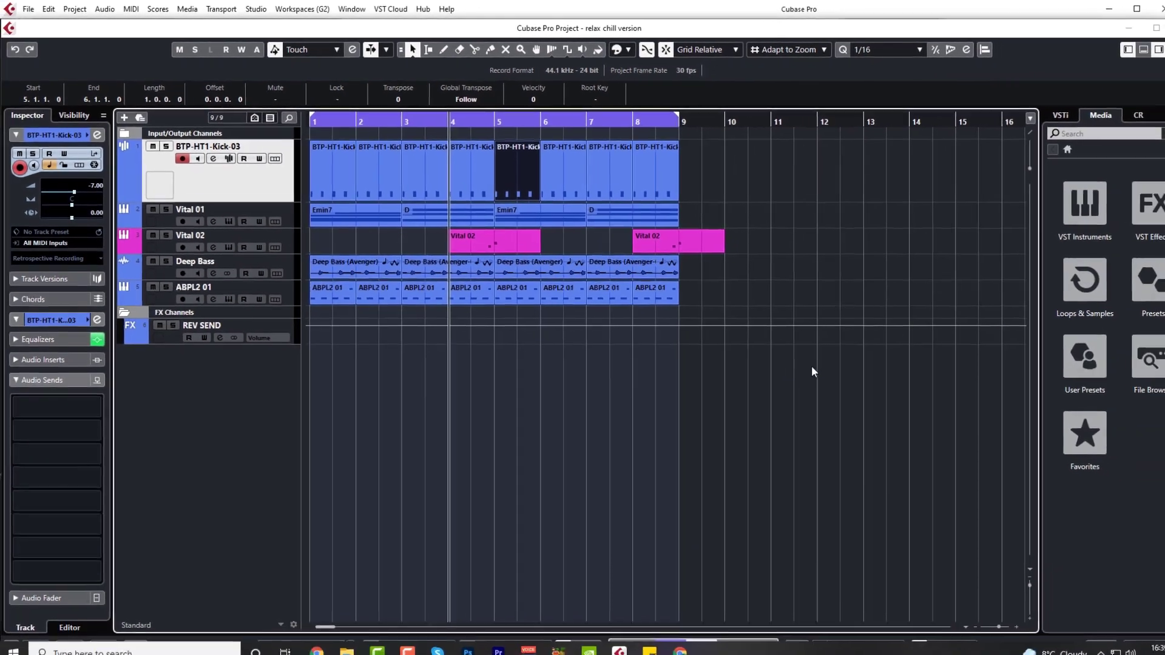
Drag the BTP-HT1-Kick-04 sample from the File Browser below the tracks as a new track
left_click(1144, 357)
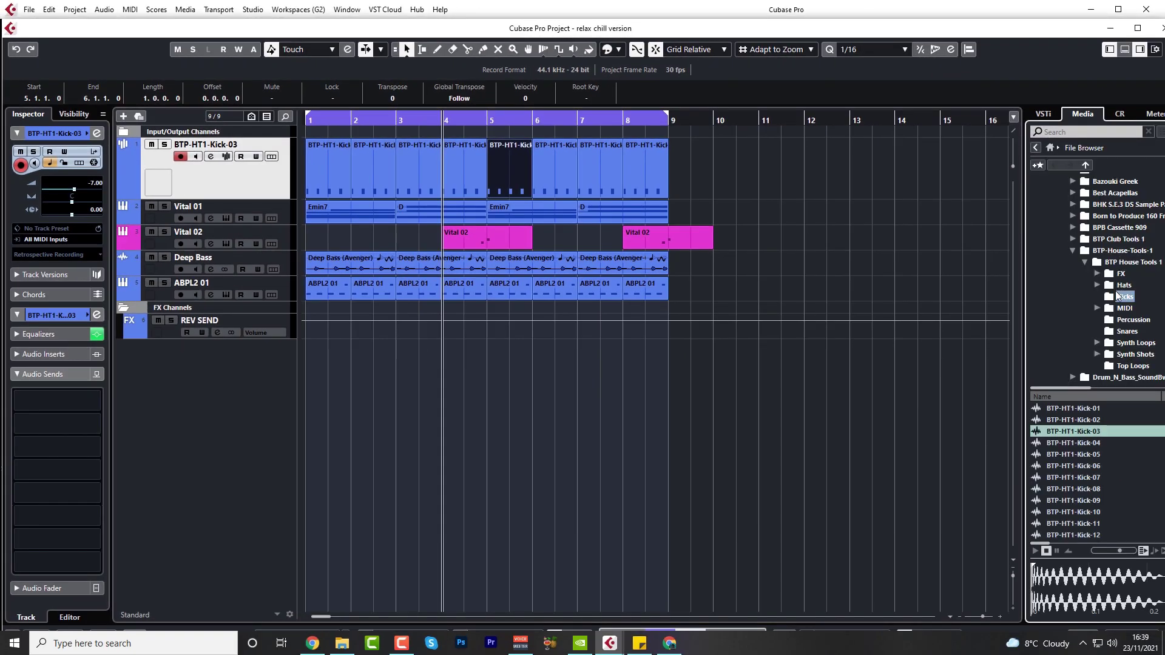
left_click_drag(1076, 444, 461, 353)
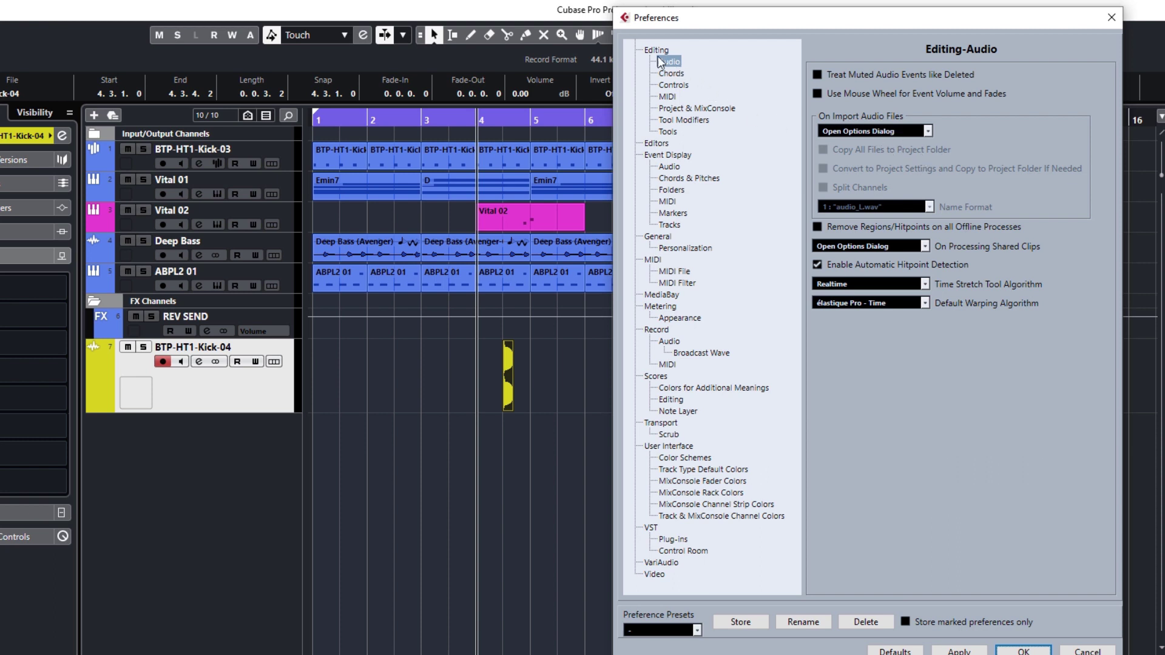
Try Use Settings with copy, convert and split-channel options, then revert audio import to Open Options Dialog
left_click(927, 130)
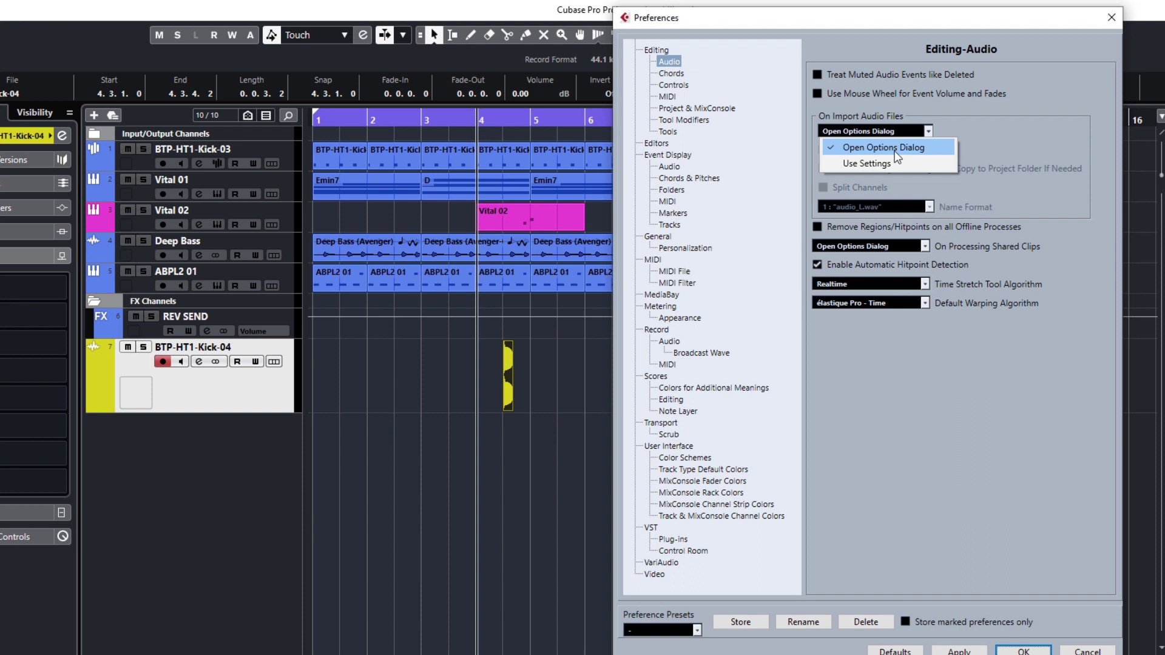
left_click(859, 161)
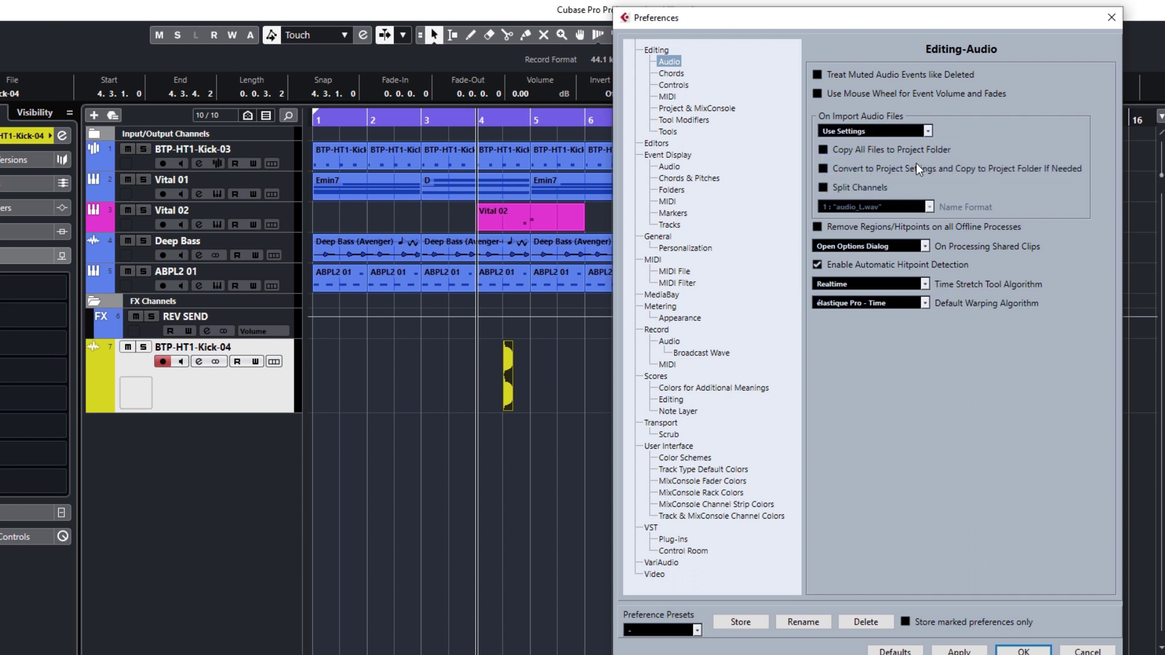
left_click(821, 149)
left_click(823, 167)
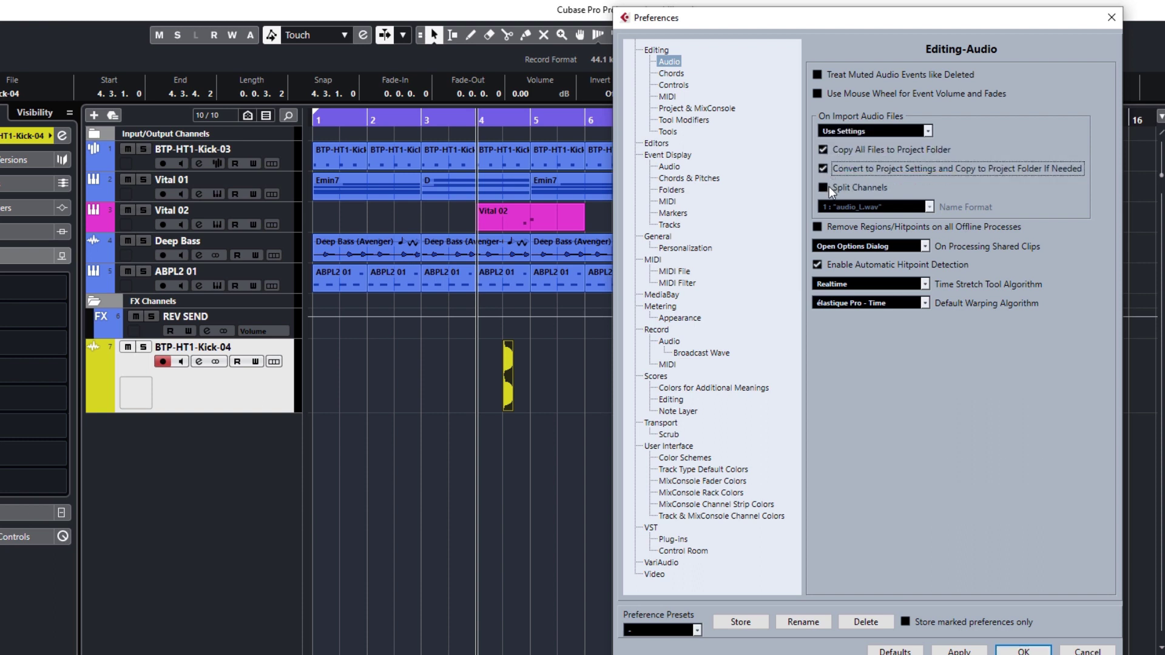
left_click(826, 187)
left_click(824, 166)
left_click(825, 145)
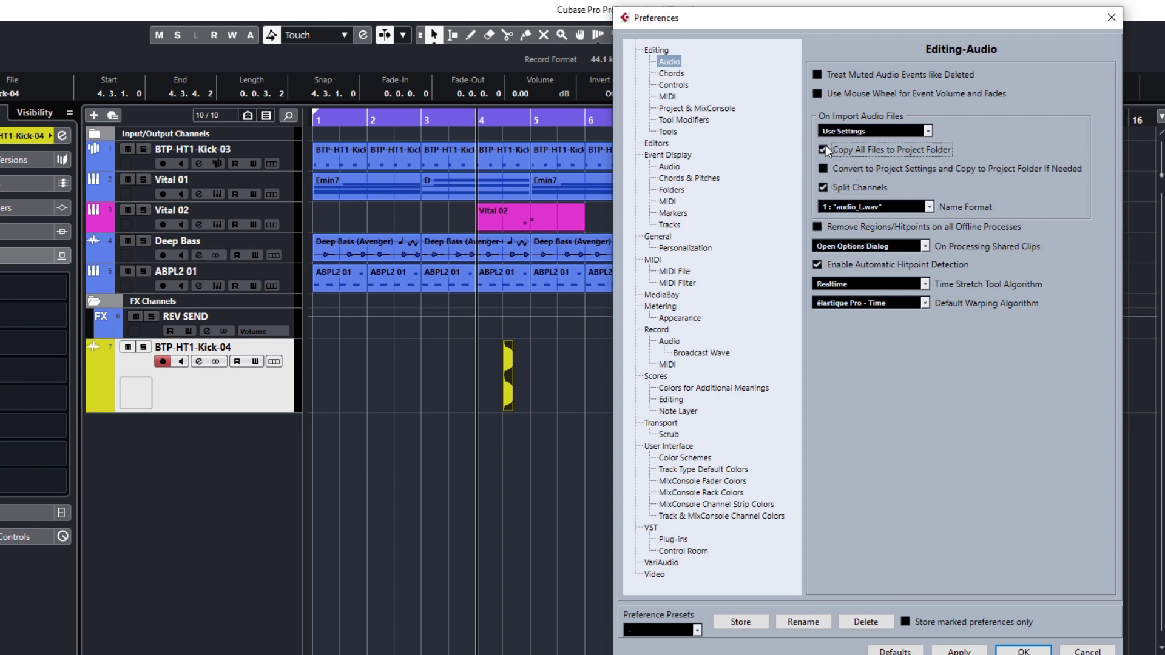
left_click(824, 187)
left_click(927, 131)
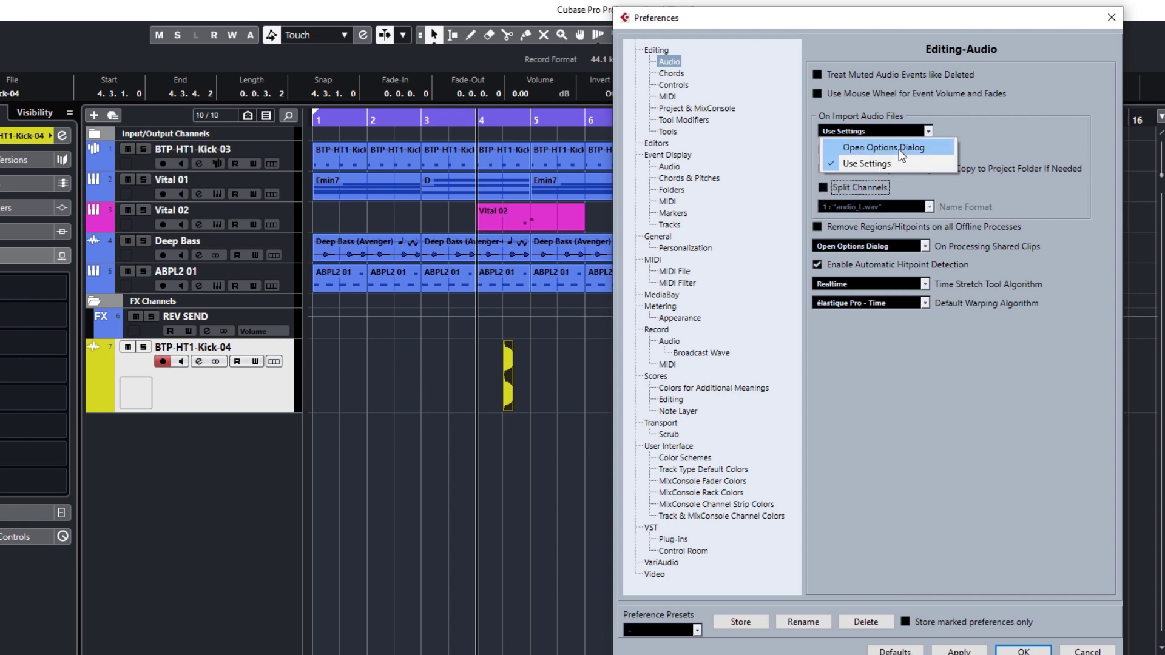
left_click(898, 150)
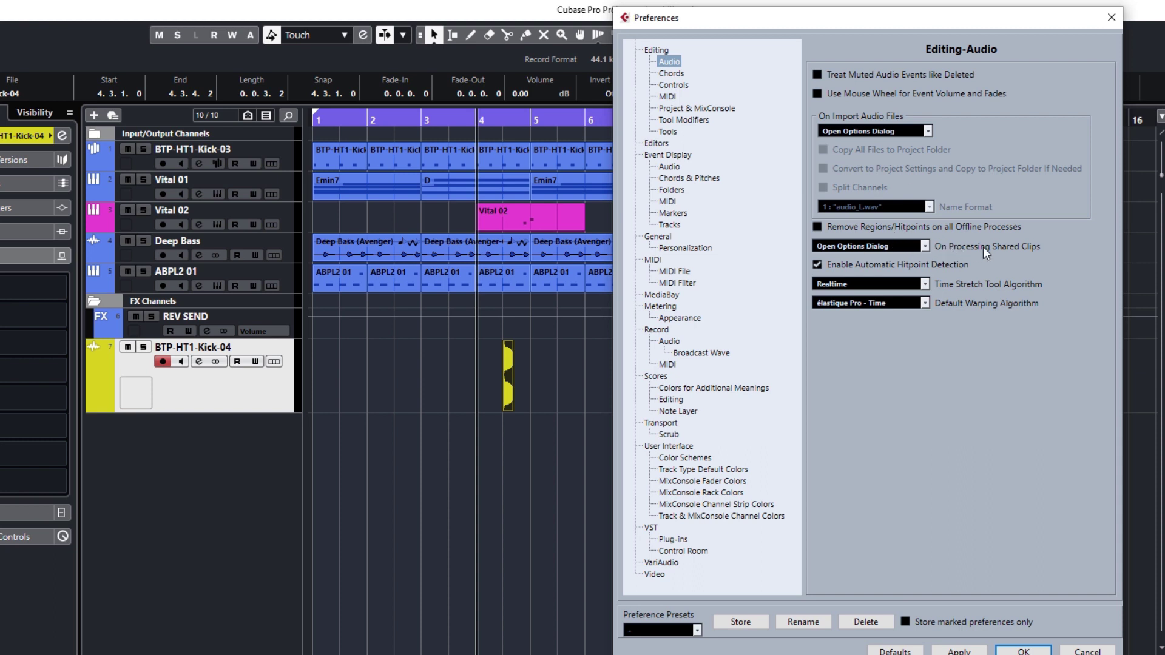
Keep shared-clip processing on Open Options Dialog and close the Preferences
left_click(925, 245)
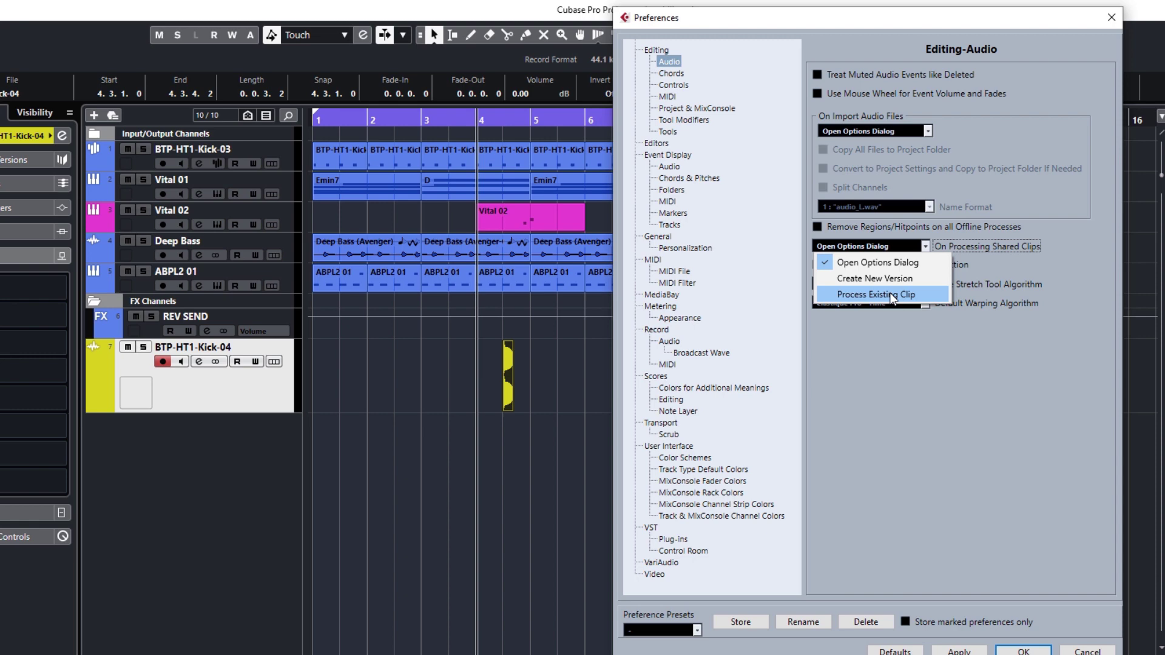
left_click(893, 262)
key("Escape")
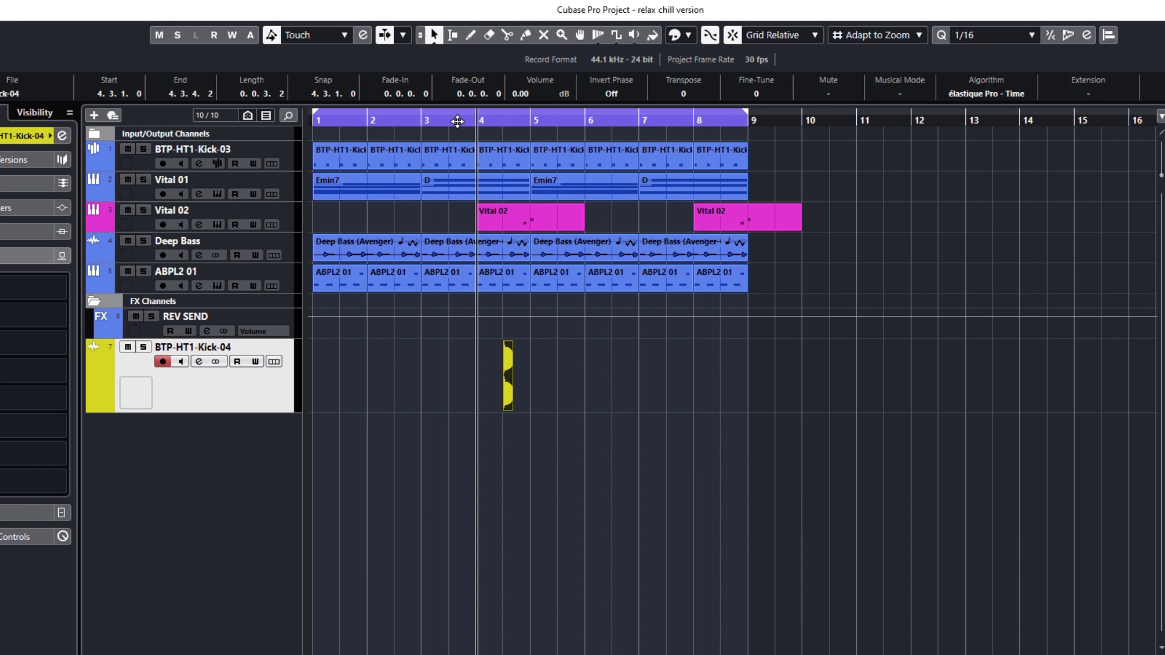
Zoom in near bar 4, Alt-drag copies of the kick event alongside it, and select the kick events
left_click_drag(459, 122, 460, 130)
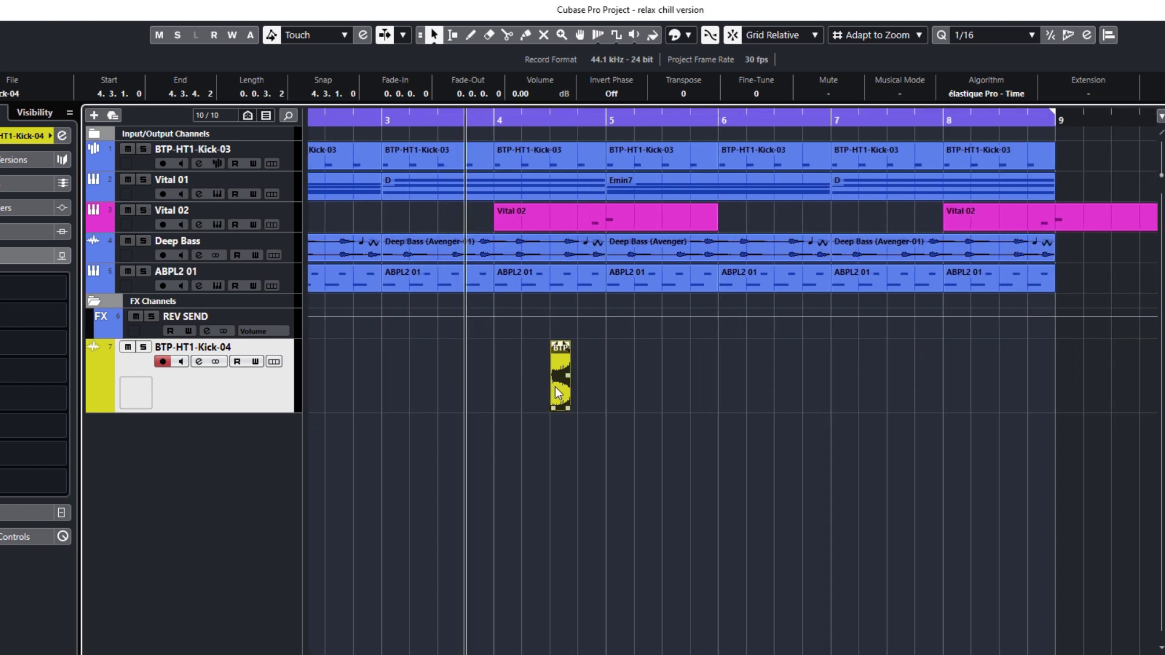
left_click_drag(561, 392, 650, 397)
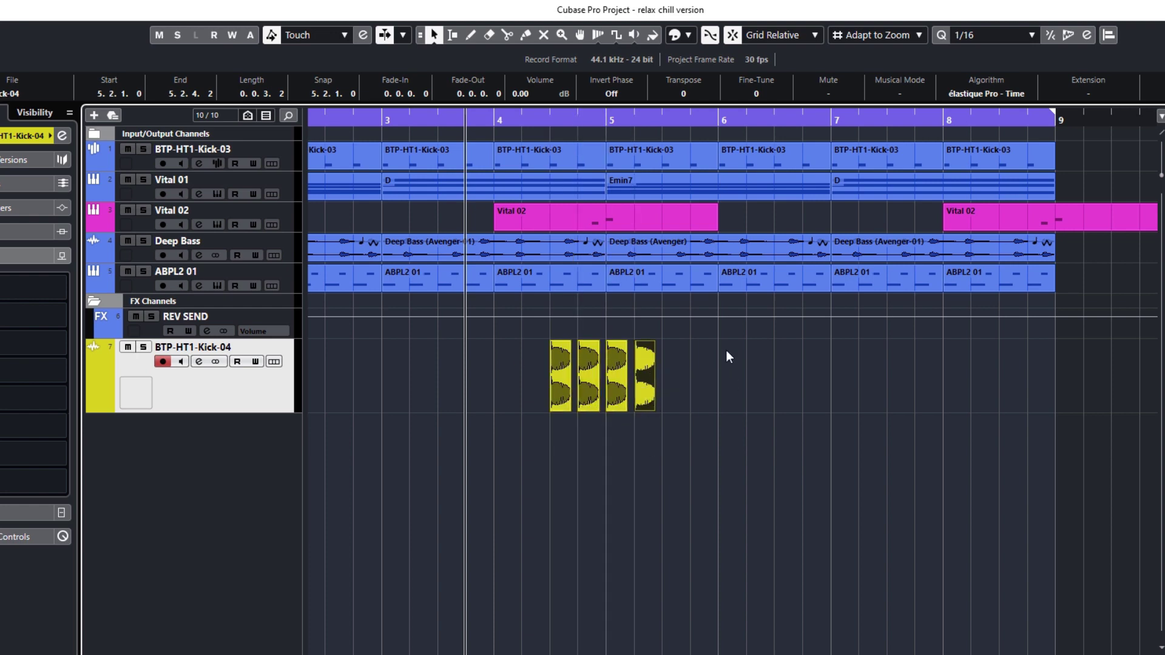
left_click(559, 397)
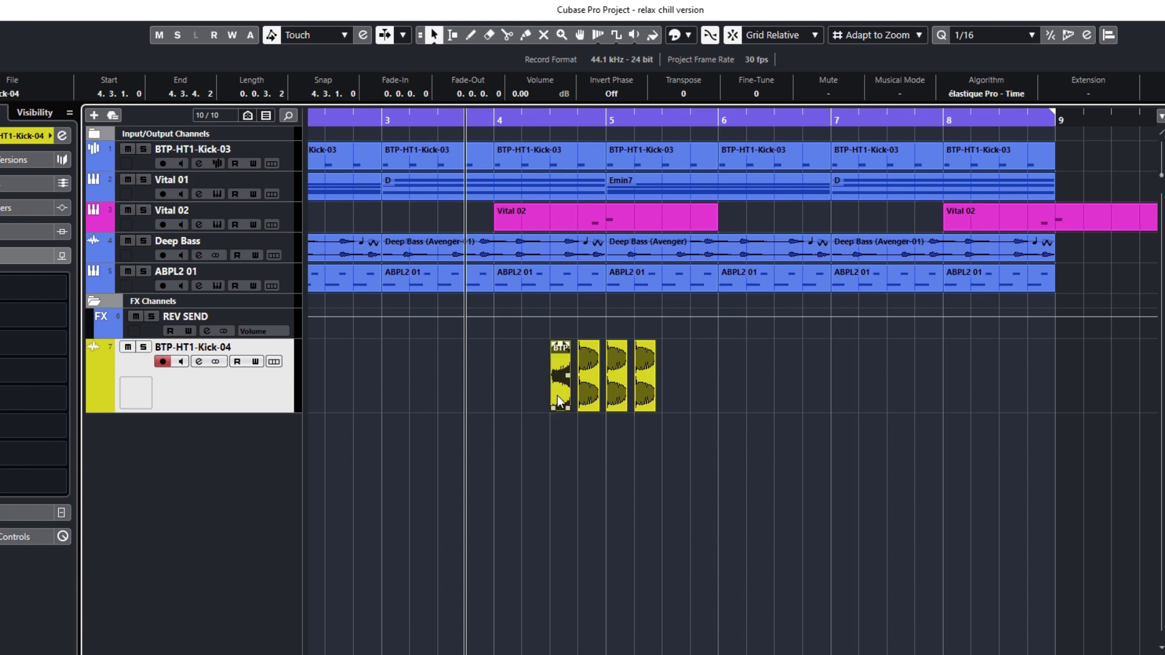
left_click(588, 382)
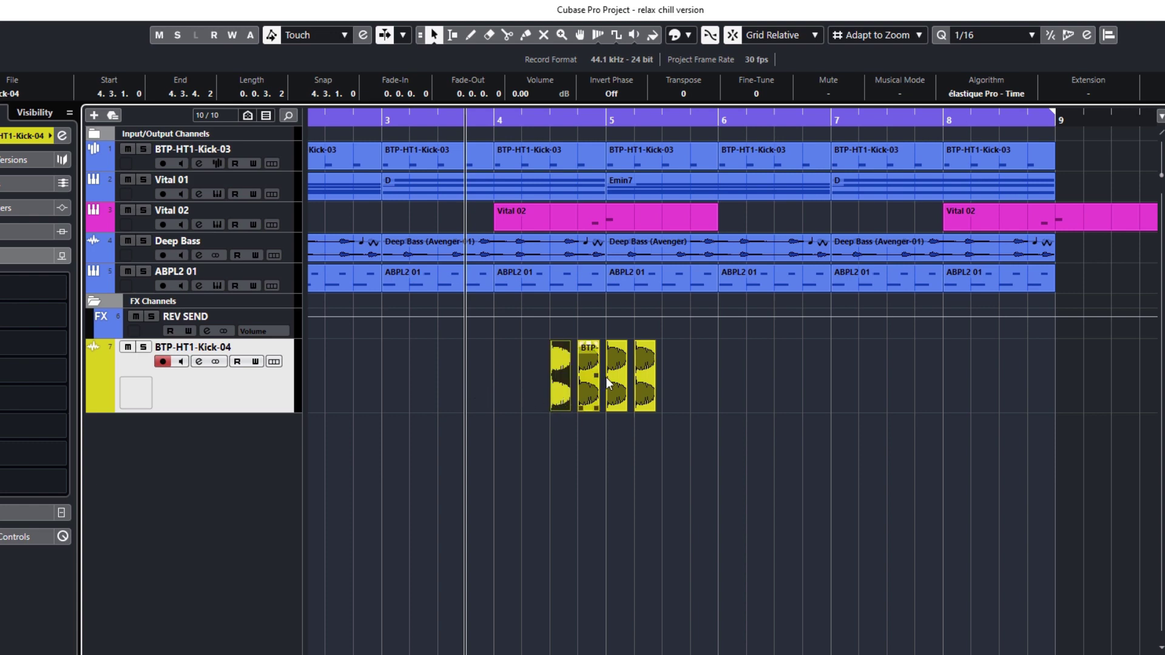
left_click(609, 382)
Apply Audio > Processes > Reverse to the first kick as a New Version, then reopen Preferences
left_click(67, 1)
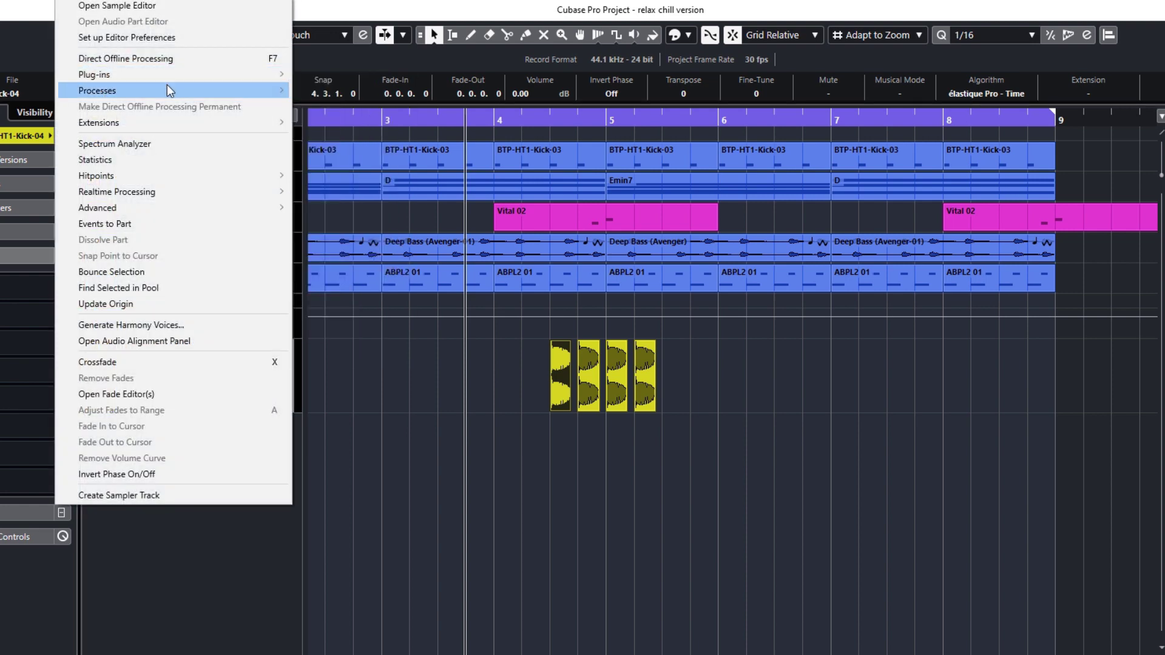
mouse_move(166, 90)
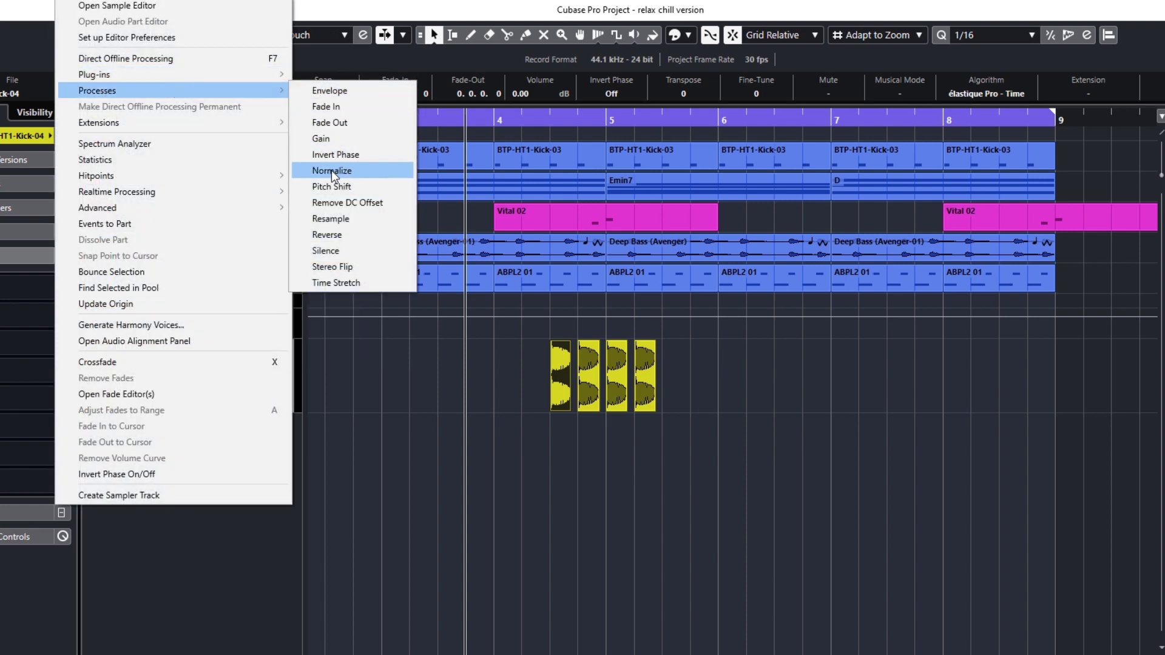
left_click(330, 230)
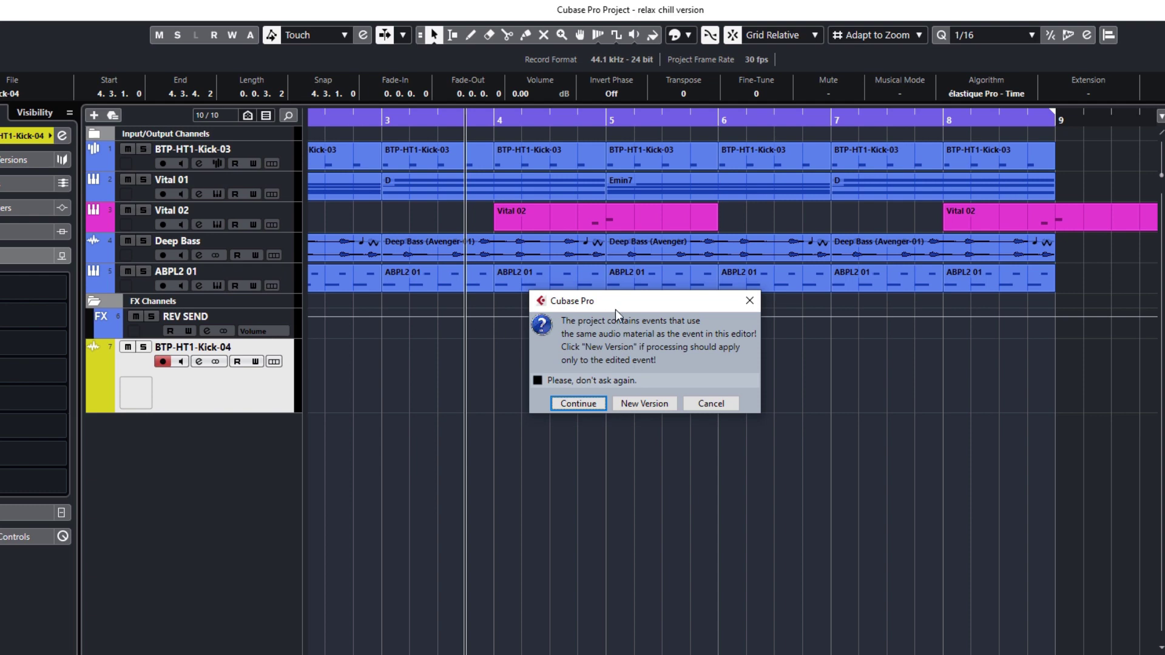
left_click_drag(625, 305, 581, 217)
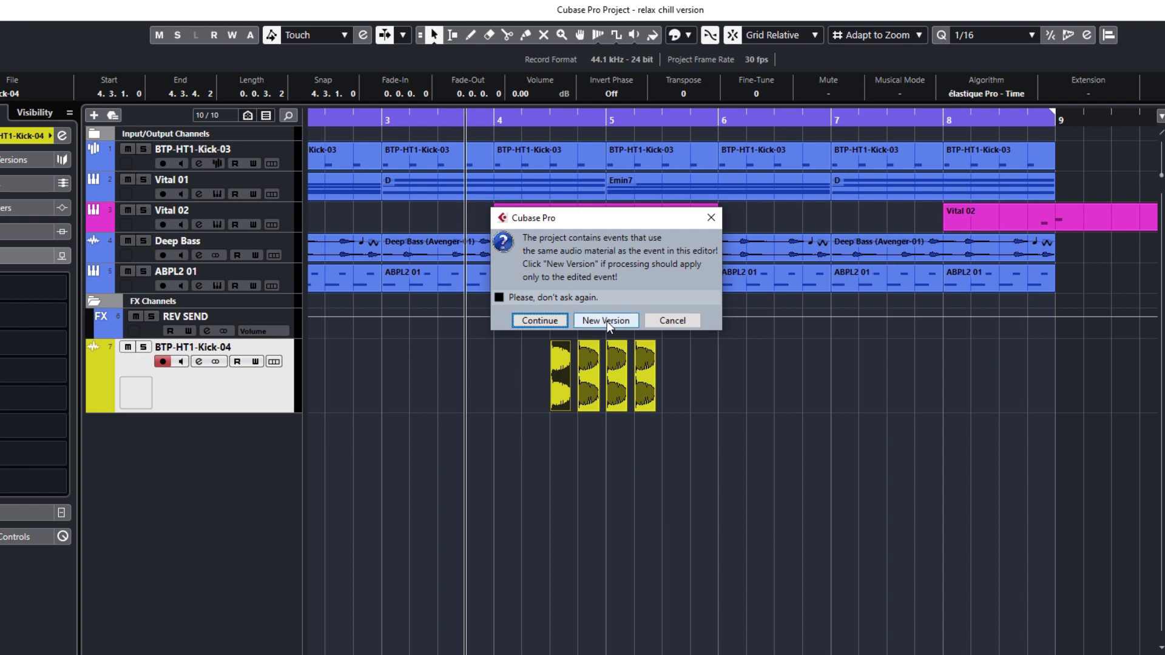
left_click(654, 324)
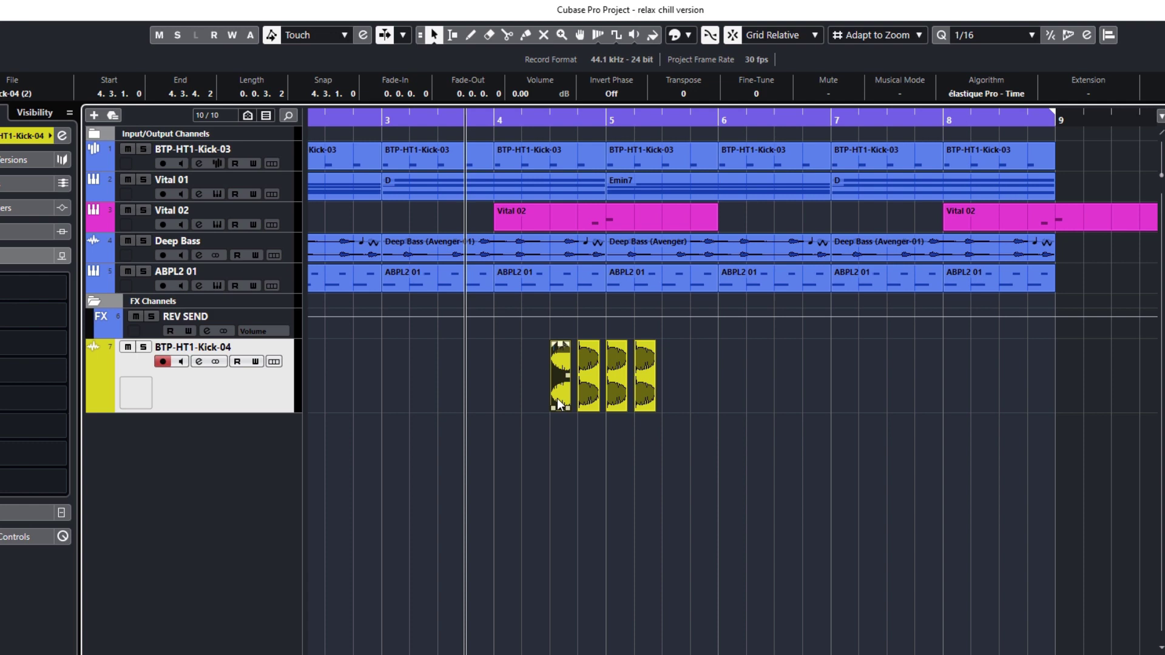
key("ctrl+comma")
left_click_drag(881, 16, 897, 16)
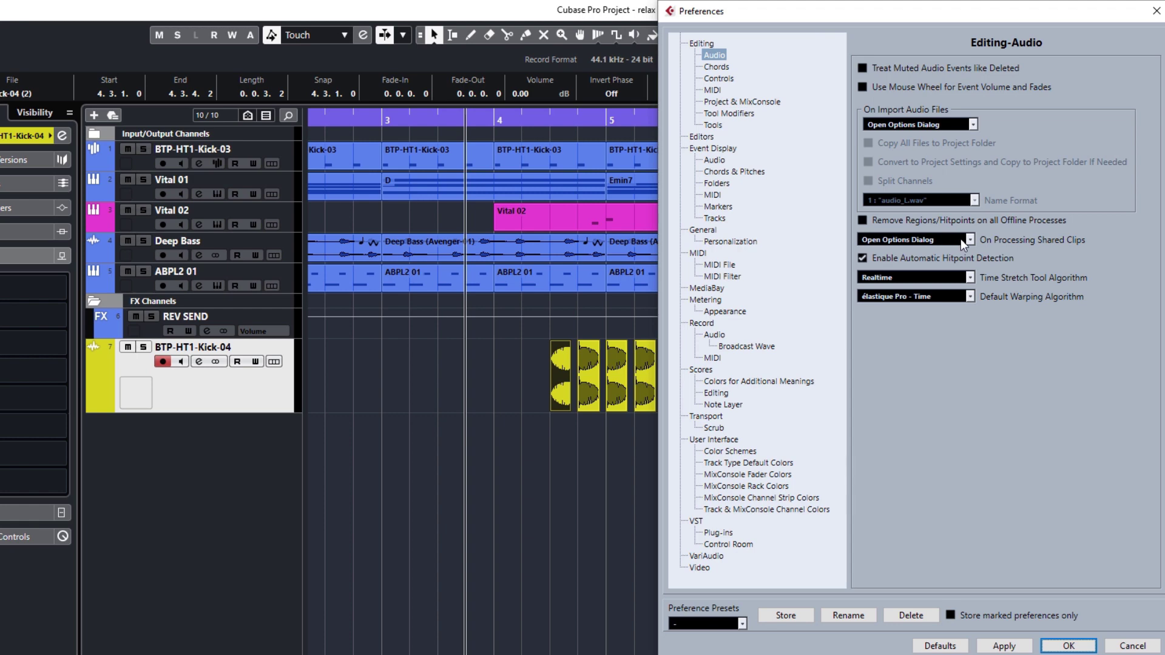
Toggle Enlarge Selected Track on the Project & MixConsole page, confirm with OK, and select Vital 01
left_click(756, 100)
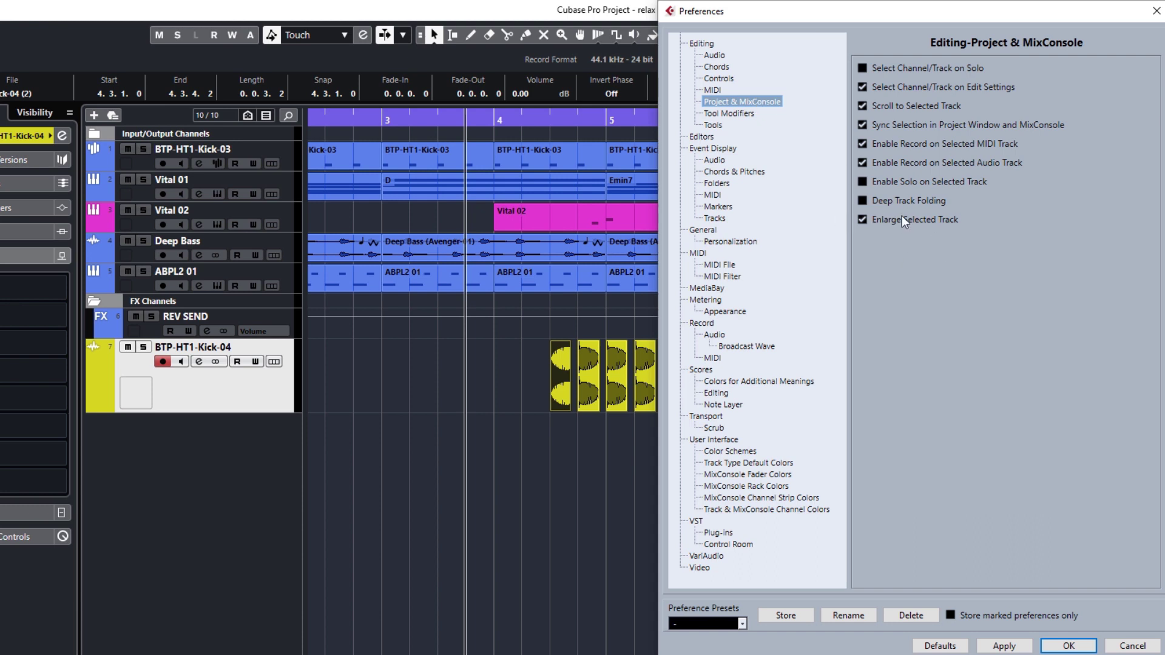
left_click(863, 219)
left_click(1068, 646)
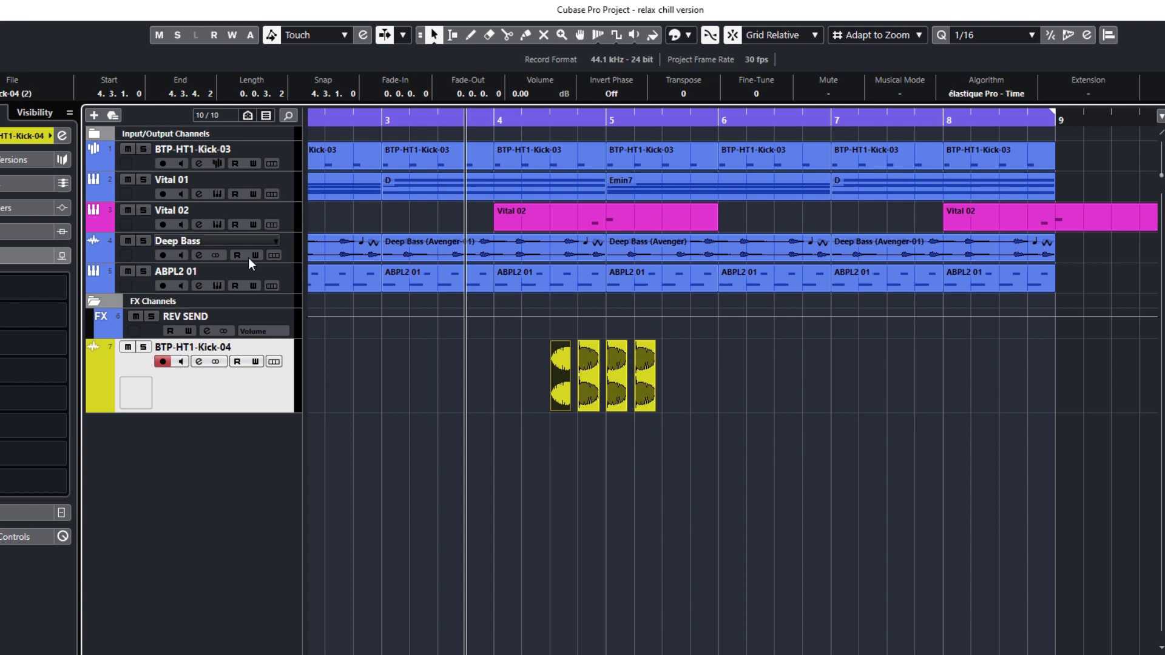
left_click(289, 193)
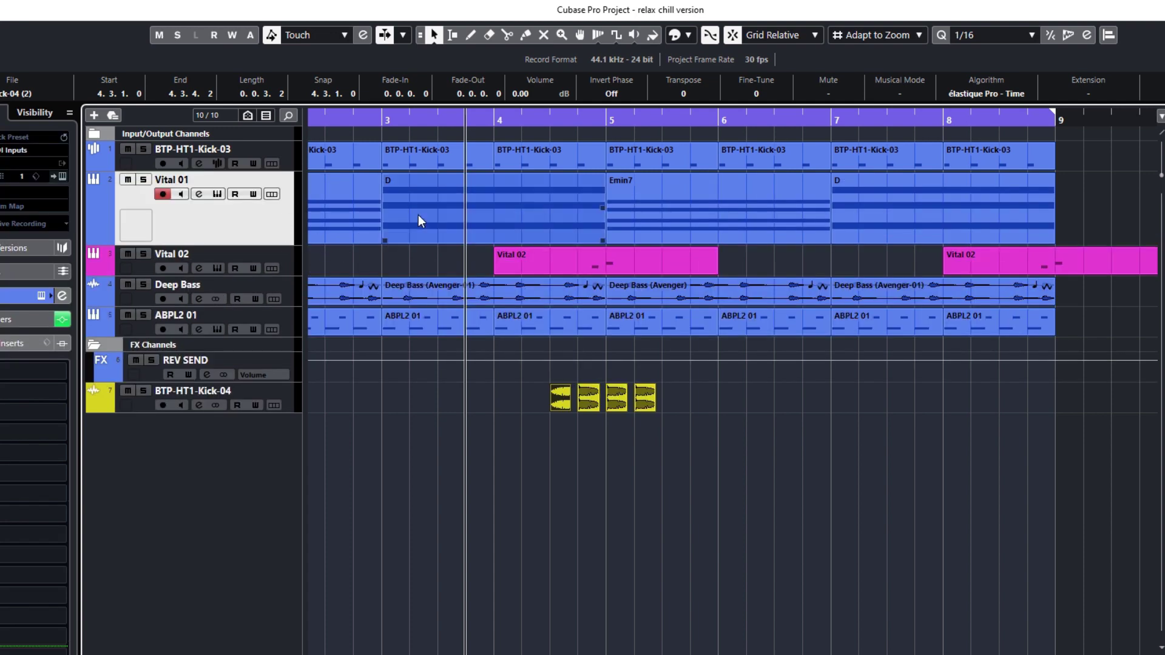
Select the BTP-HT1-Kick-03, Vital 01 and ABPL2 01 tracks one after another
left_click(283, 157)
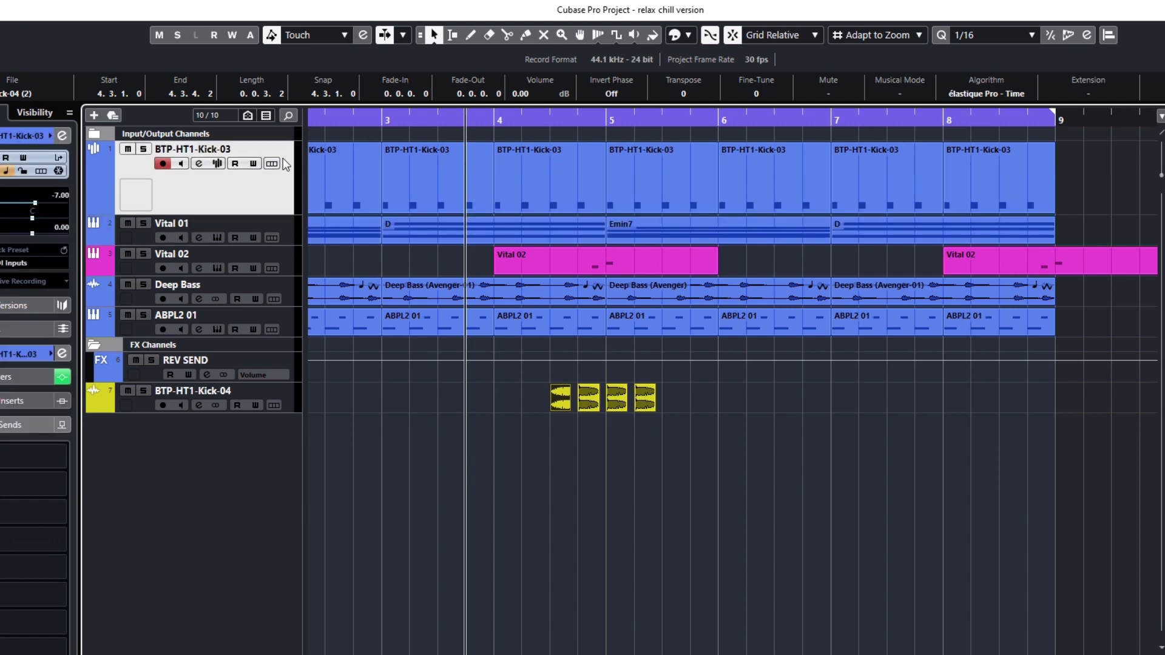
left_click(286, 237)
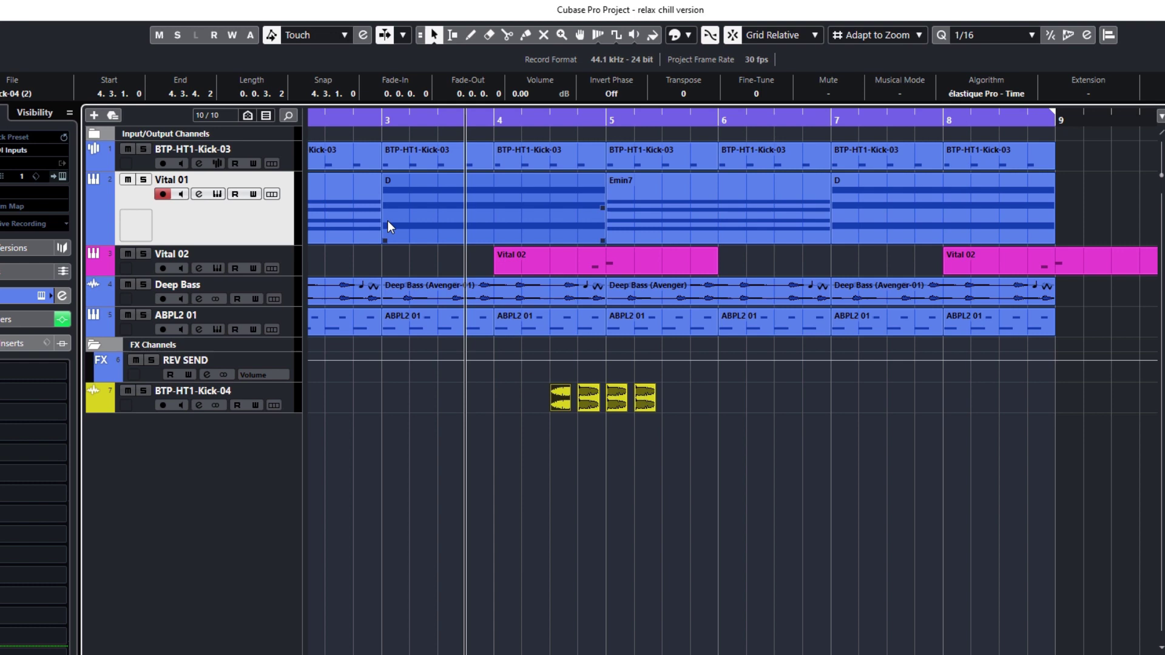
left_click(287, 322)
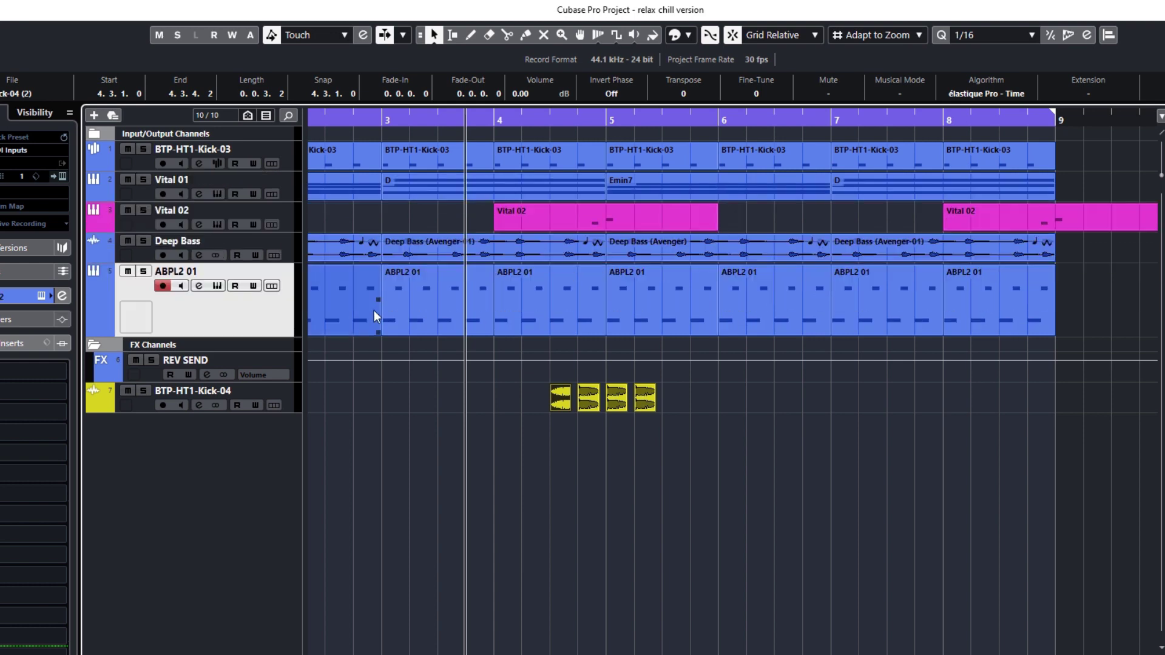
Set the Editors preference to 'Double-click opens Editor in Lower Zone' and confirm with OK
key("ctrl+comma")
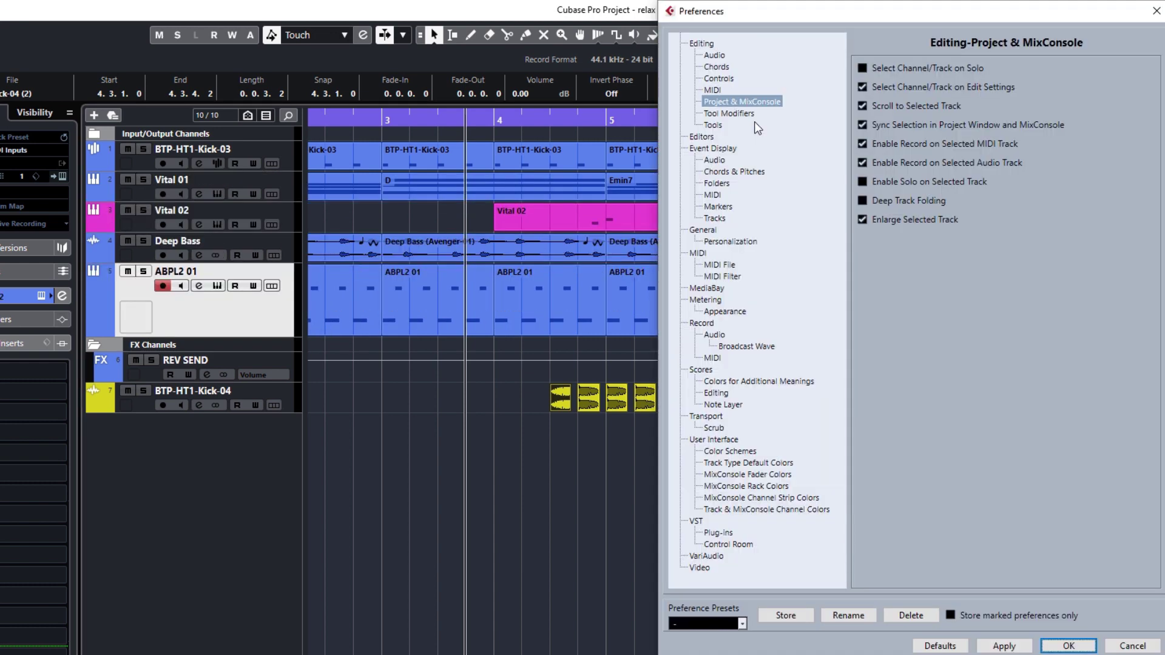
left_click(702, 136)
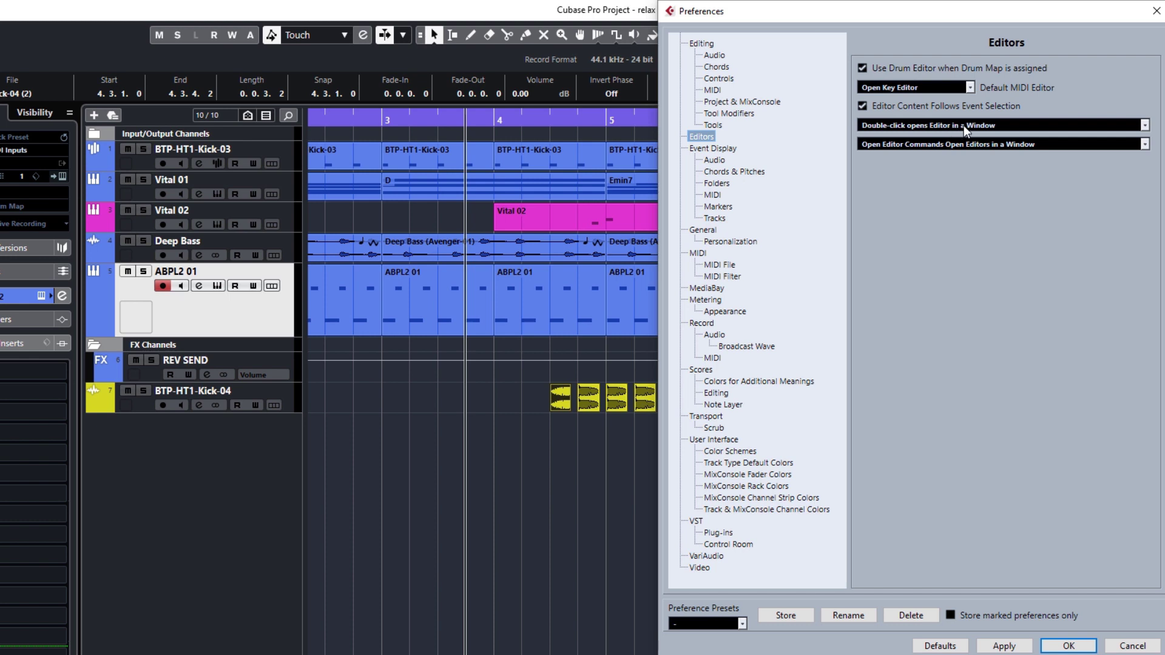
left_click(1008, 126)
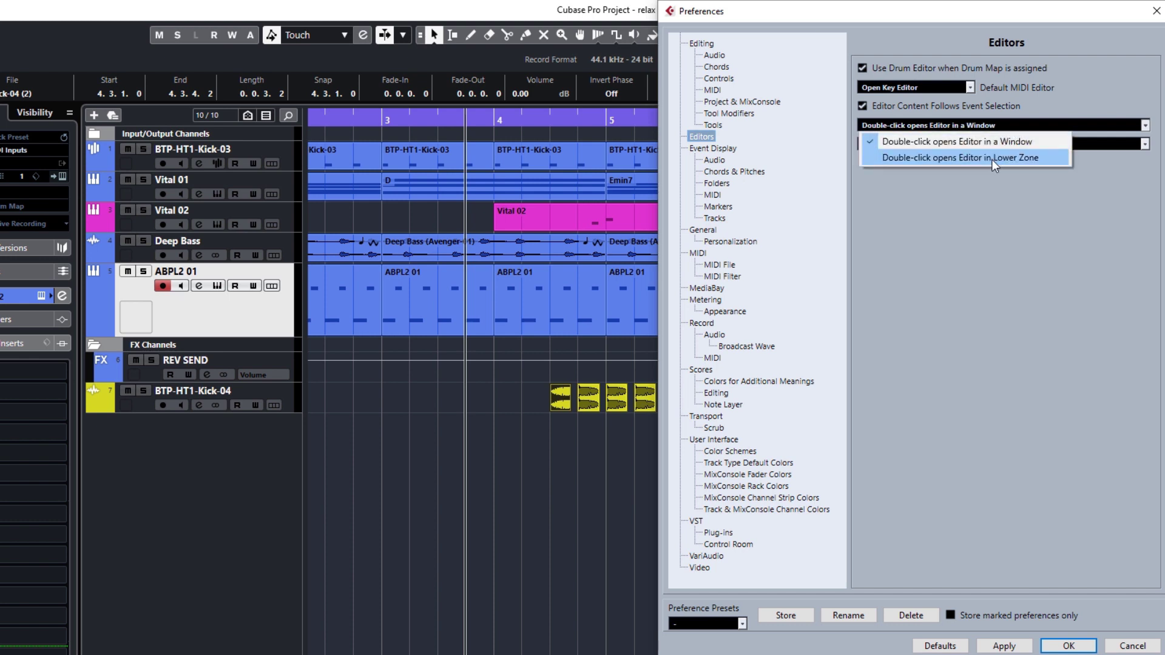
left_click(992, 159)
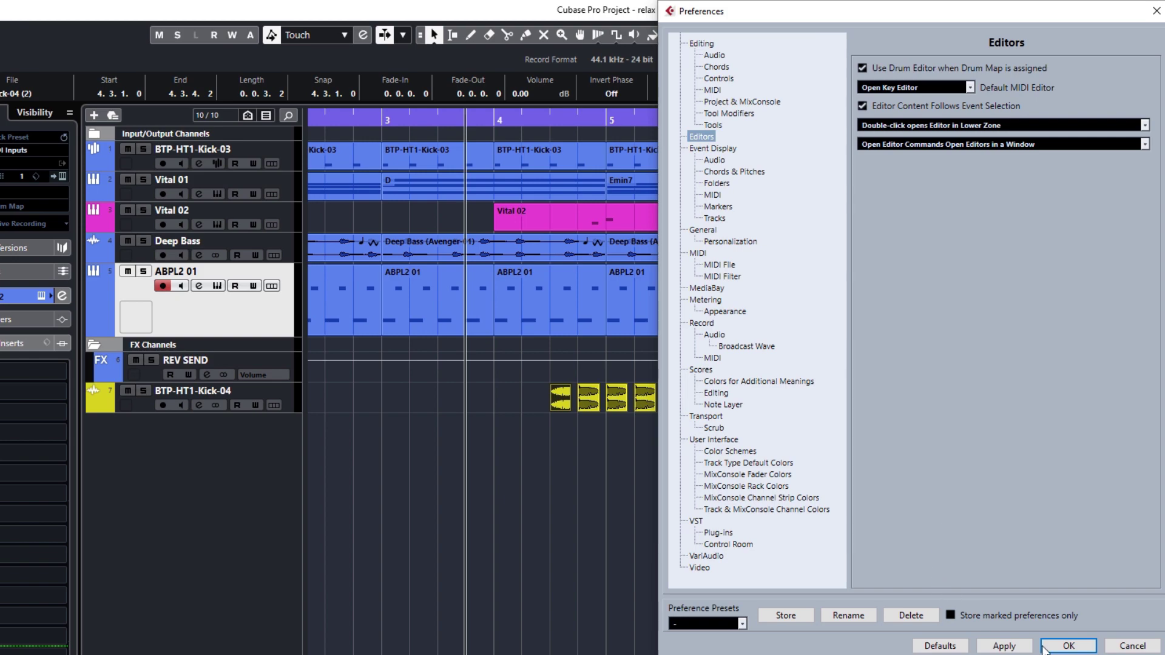
left_click(1068, 645)
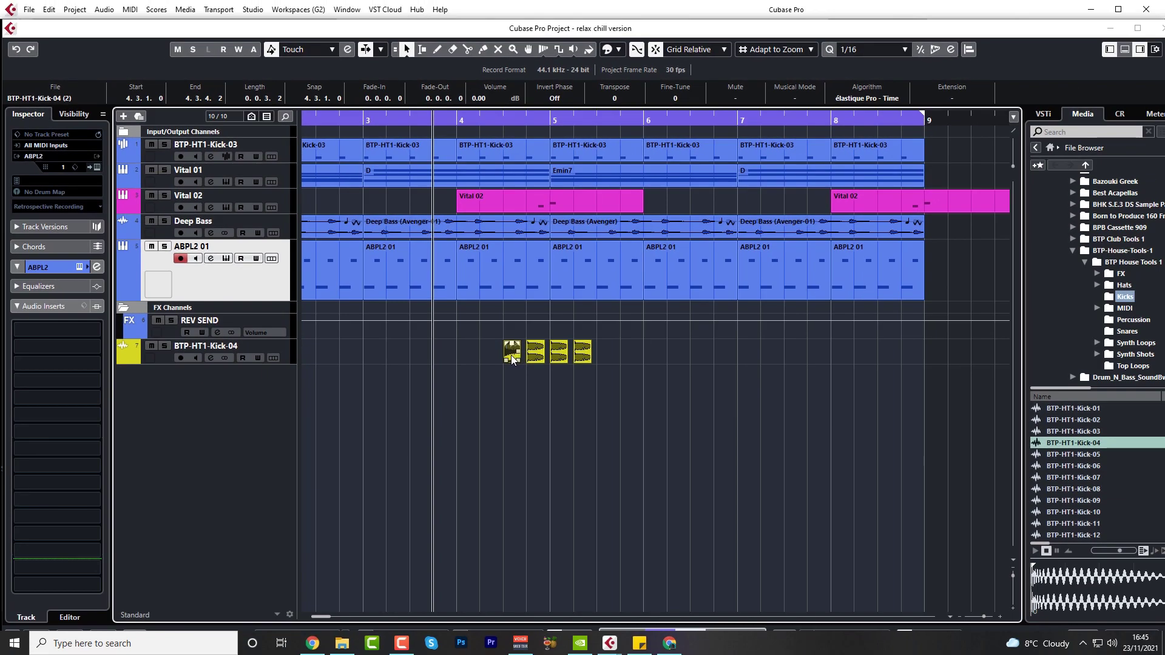
Open the Kick-04 event in the lower-zone Sample Editor and detach it into a separate window
double_click(512, 356)
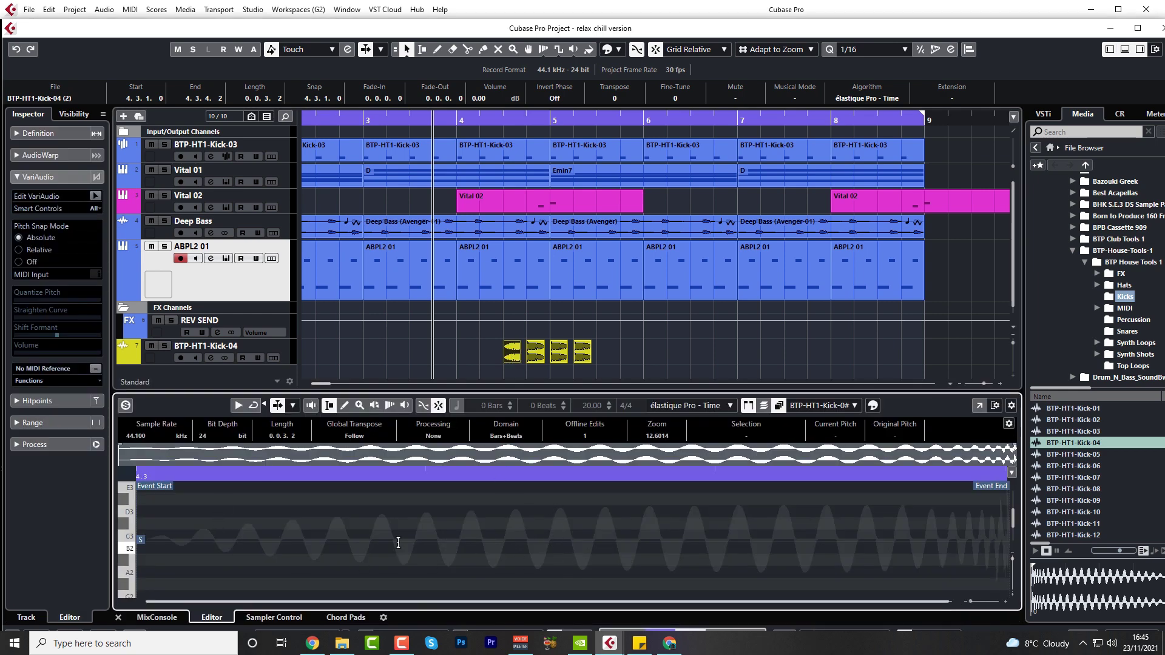
left_click(978, 406)
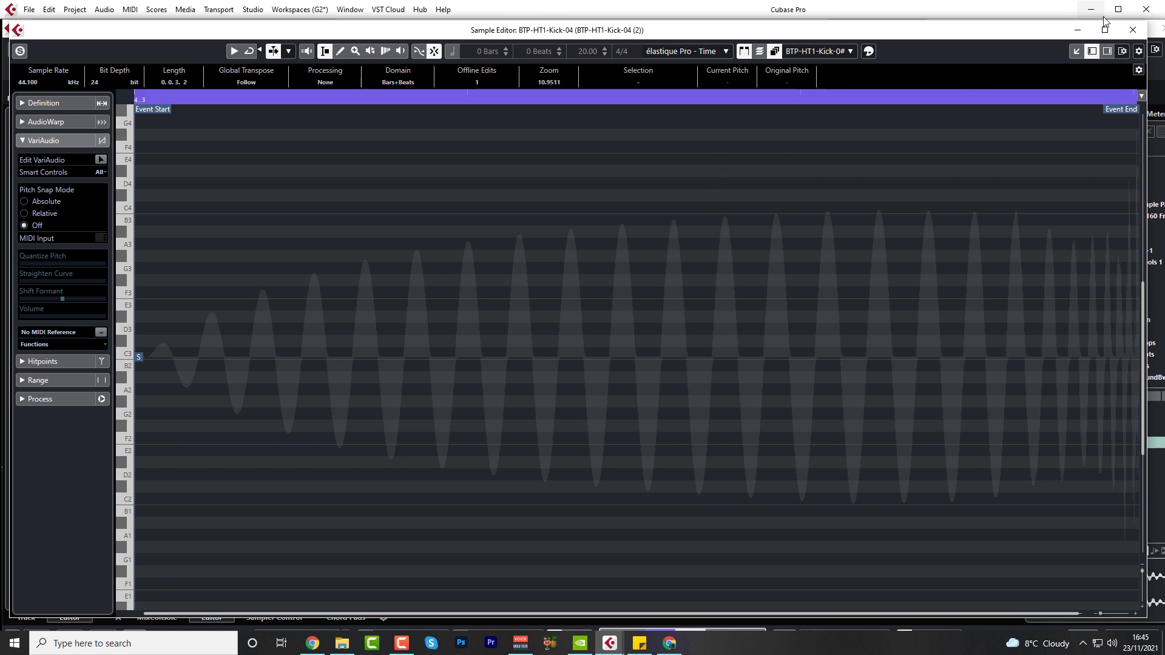
Close the Sample Editor and set the double-click option to 'Double-click opens Editor in a Window'
left_click(1132, 29)
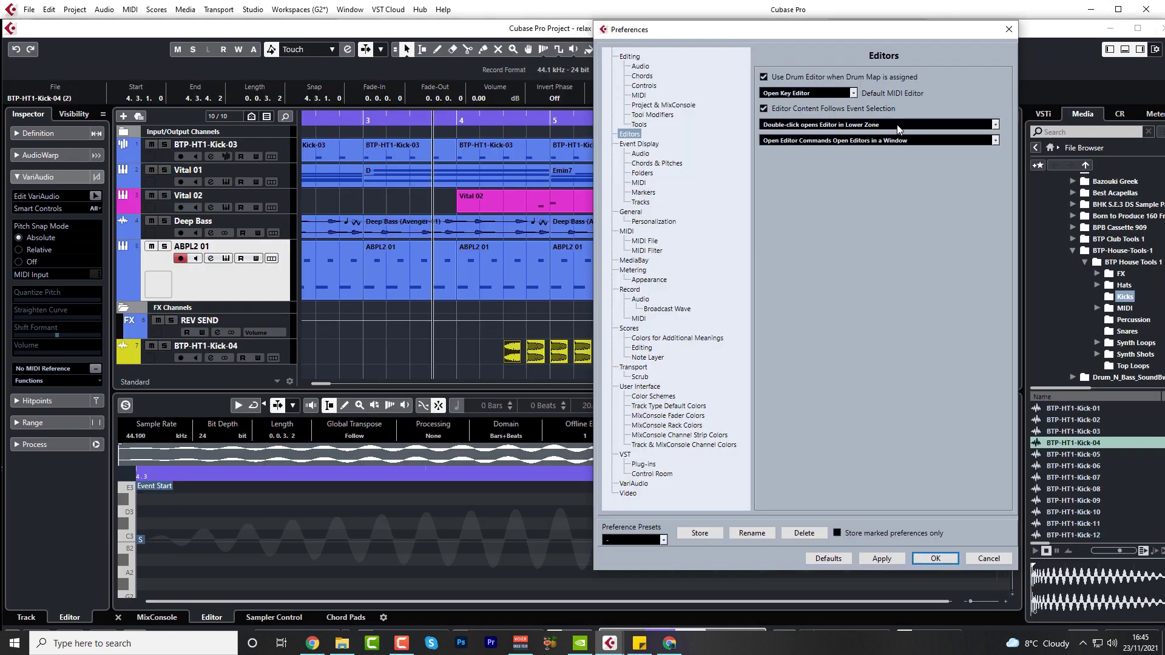
left_click(897, 125)
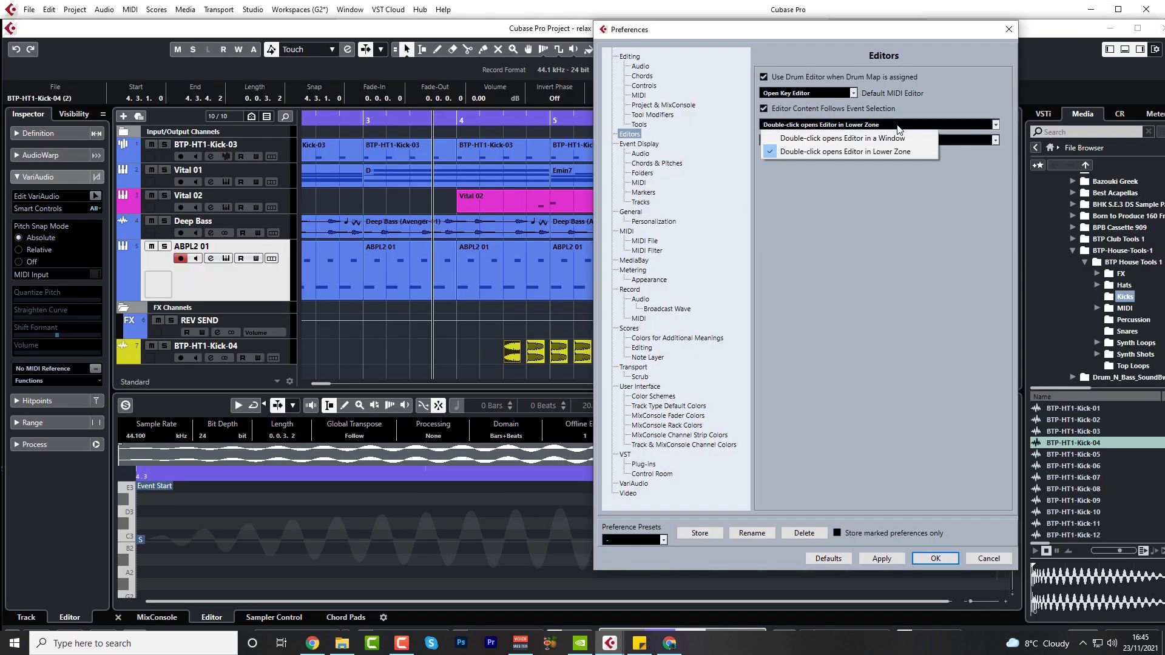
left_click(882, 138)
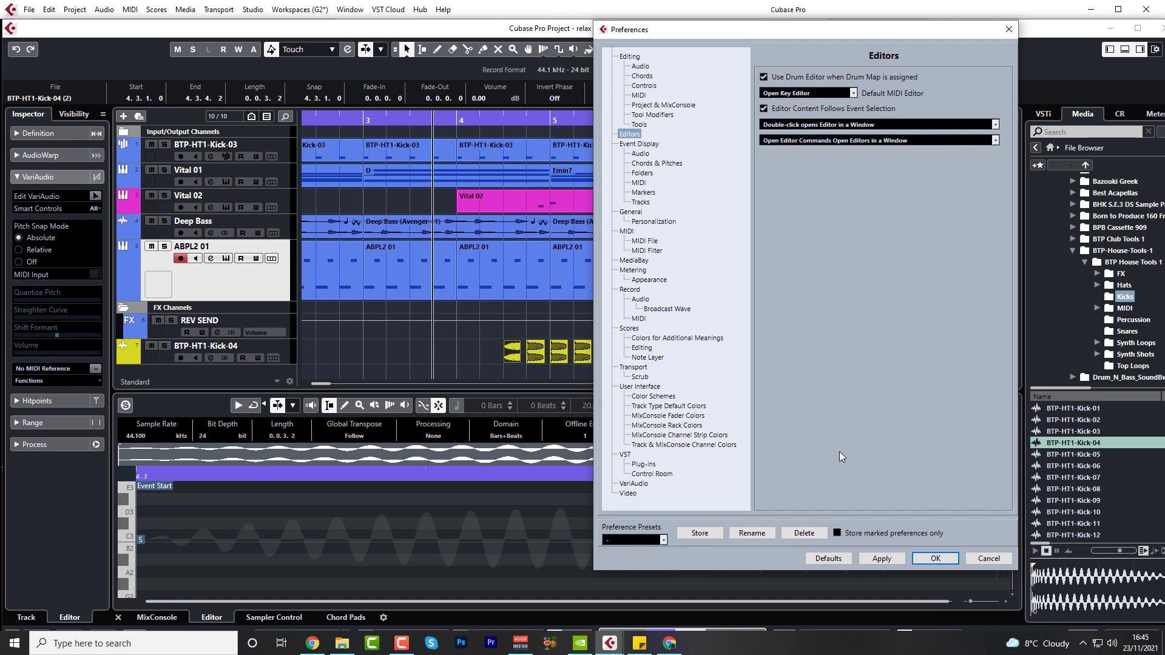
left_click(935, 558)
Test the setting by opening the BTP-HT1-Kick-04 event in its own editor window, then close it
left_click(1126, 49)
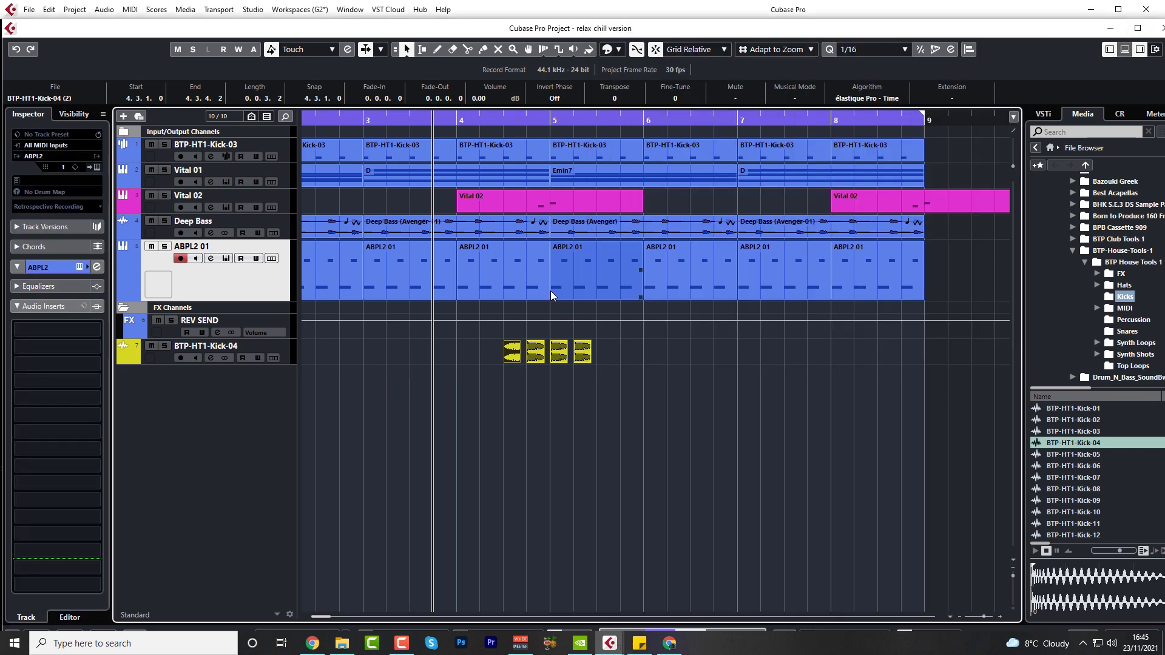
double_click(514, 354)
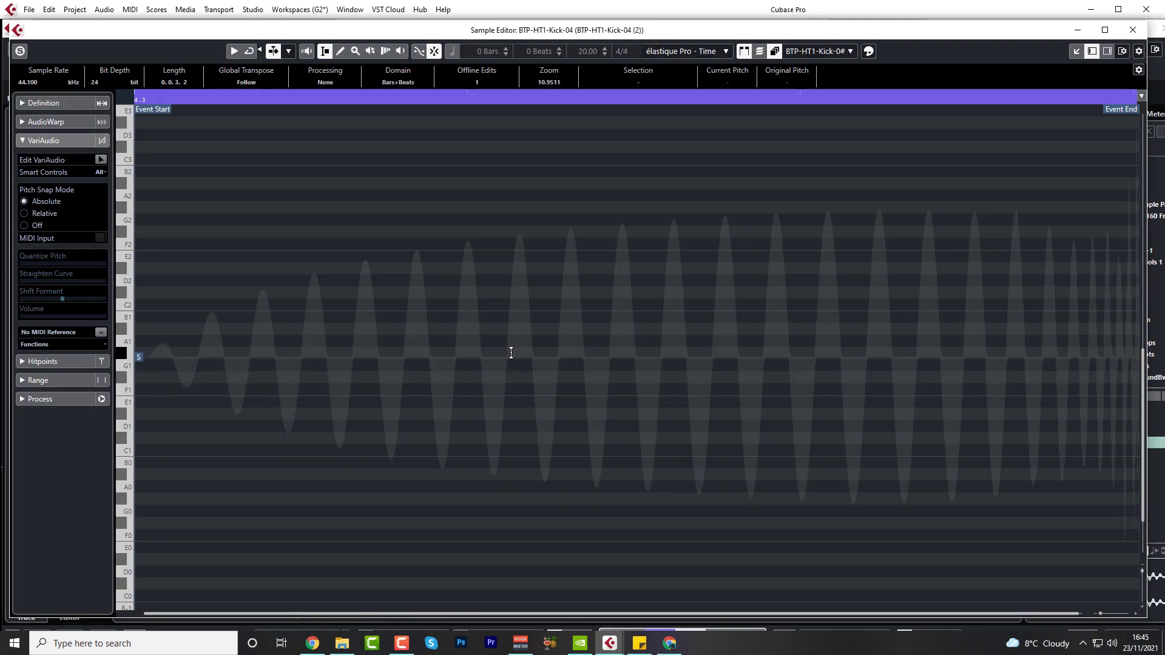
key("Escape")
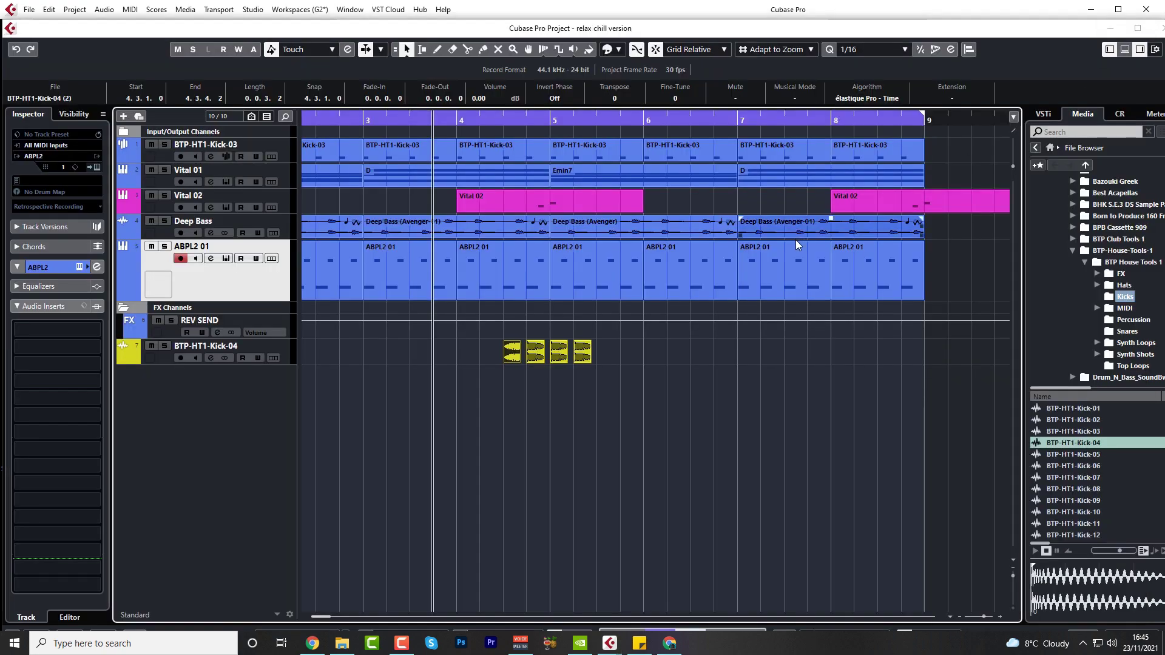
Reopen Preferences, review the General page's Auto Save settings, then go to the Transport page
key("ctrl+comma")
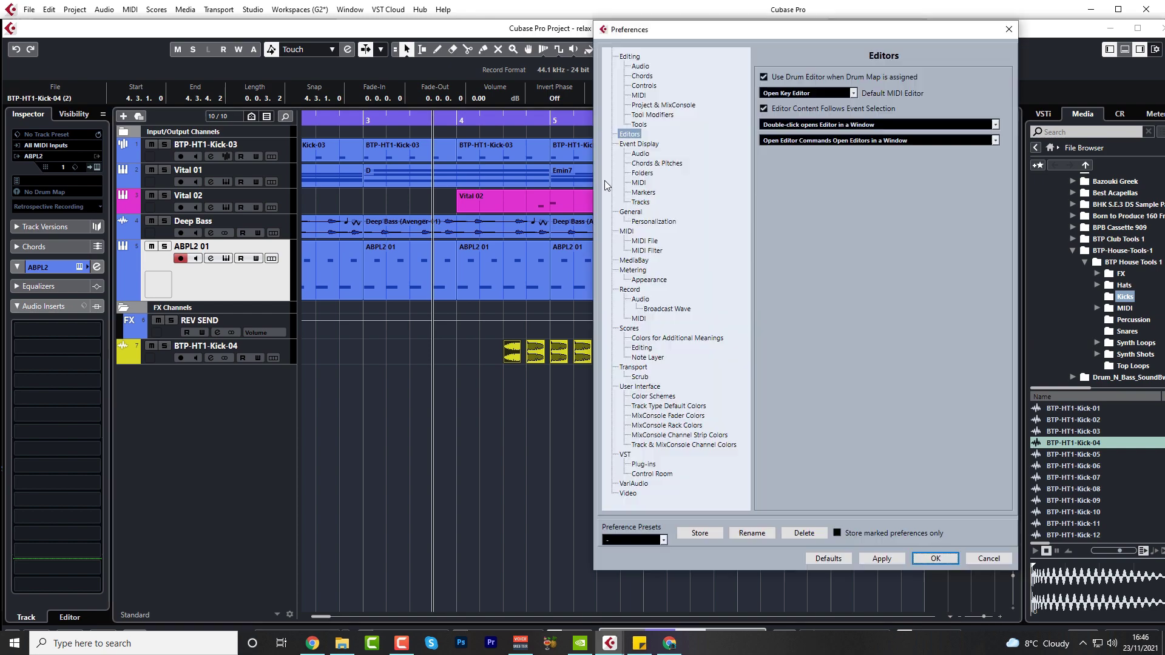
left_click(626, 213)
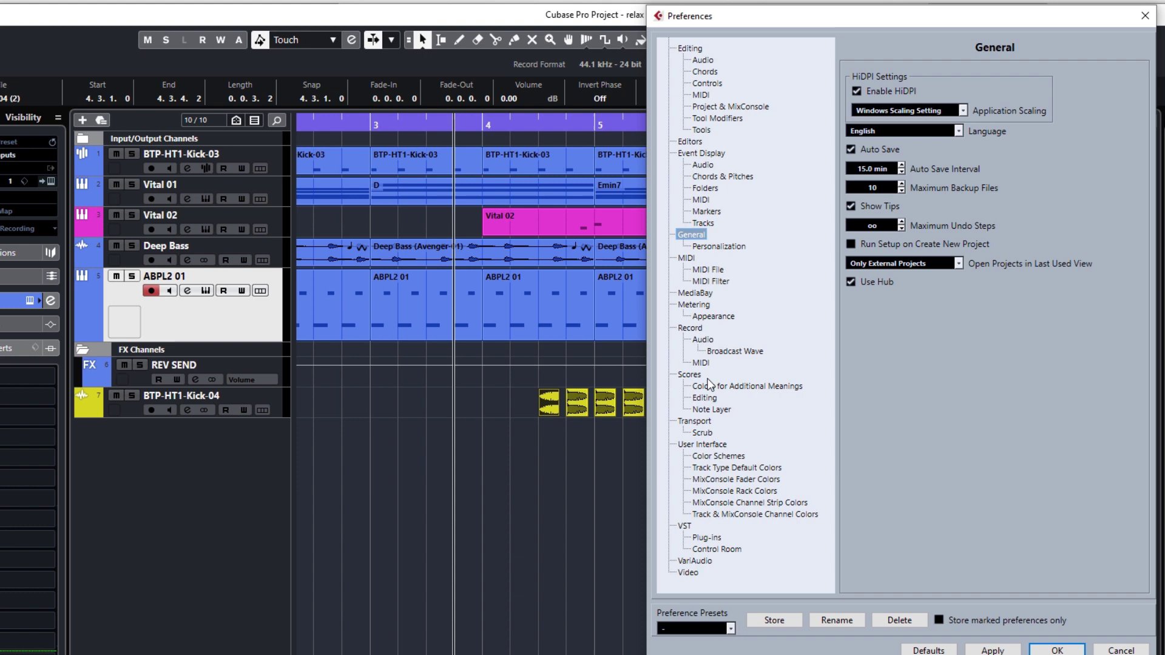
left_click(705, 423)
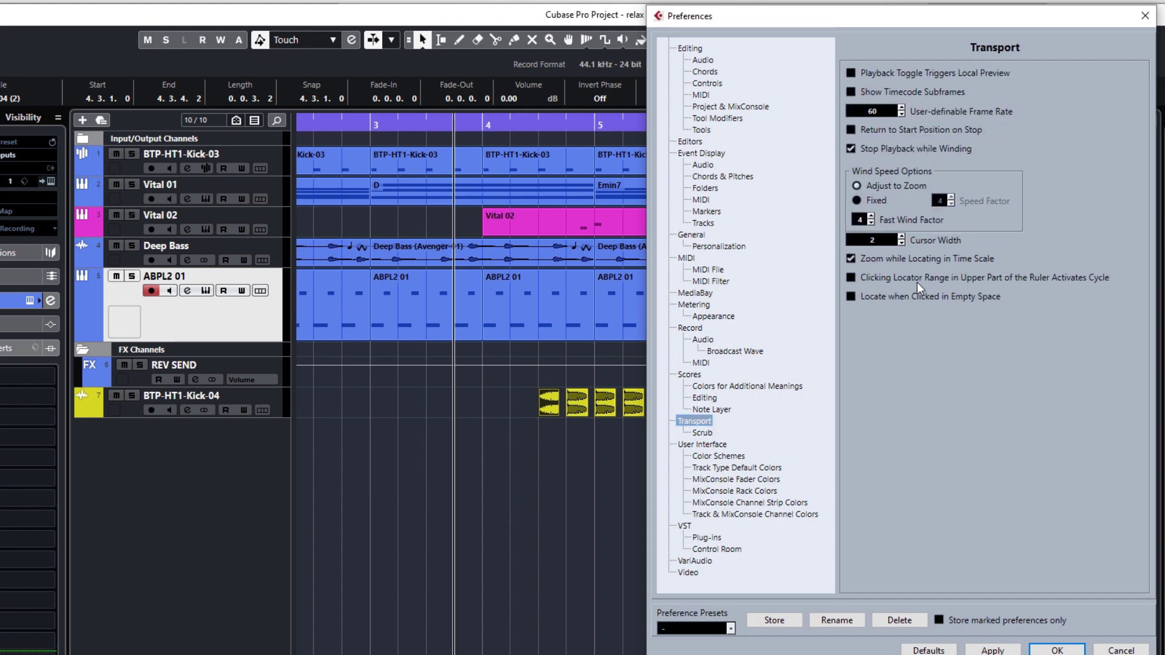
Enable 'Clicking Locator Range in Upper Part of the Ruler Activates Cycle' and test it on the ruler
left_click(852, 279)
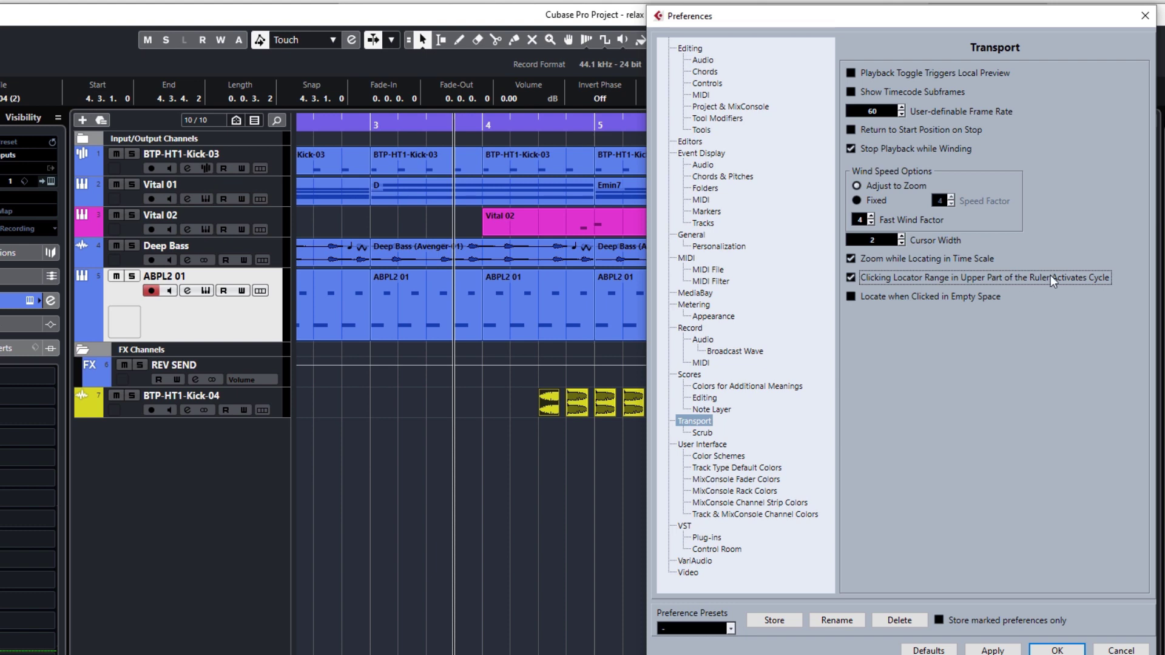
left_click(1031, 648)
key("g")
key("g")
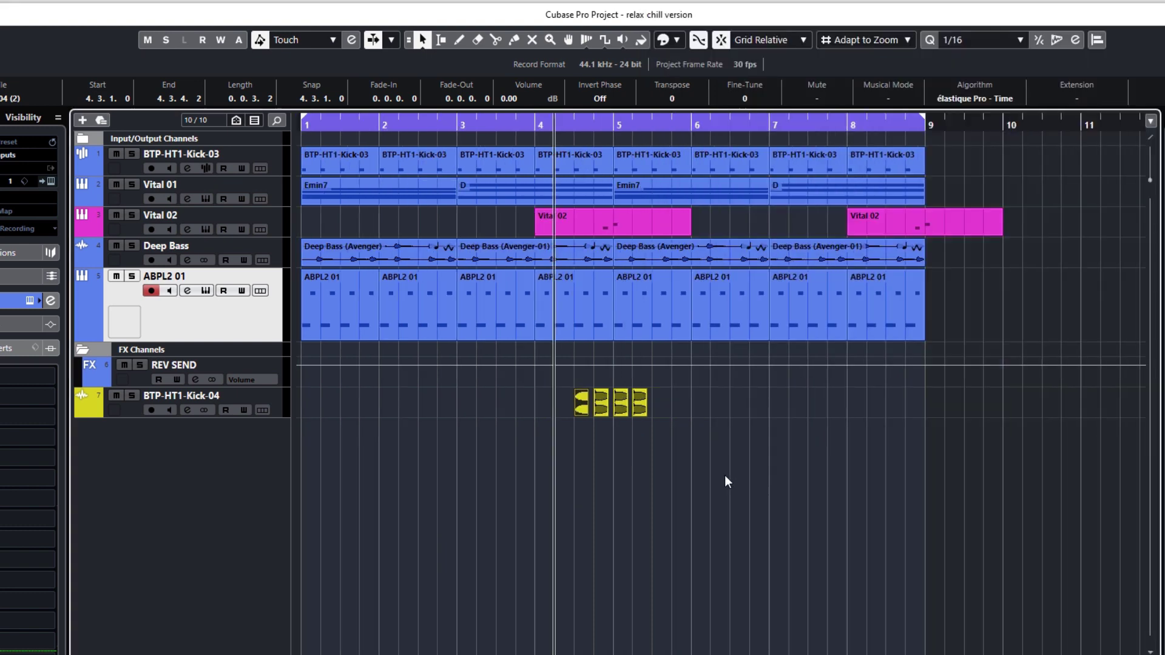
key("h")
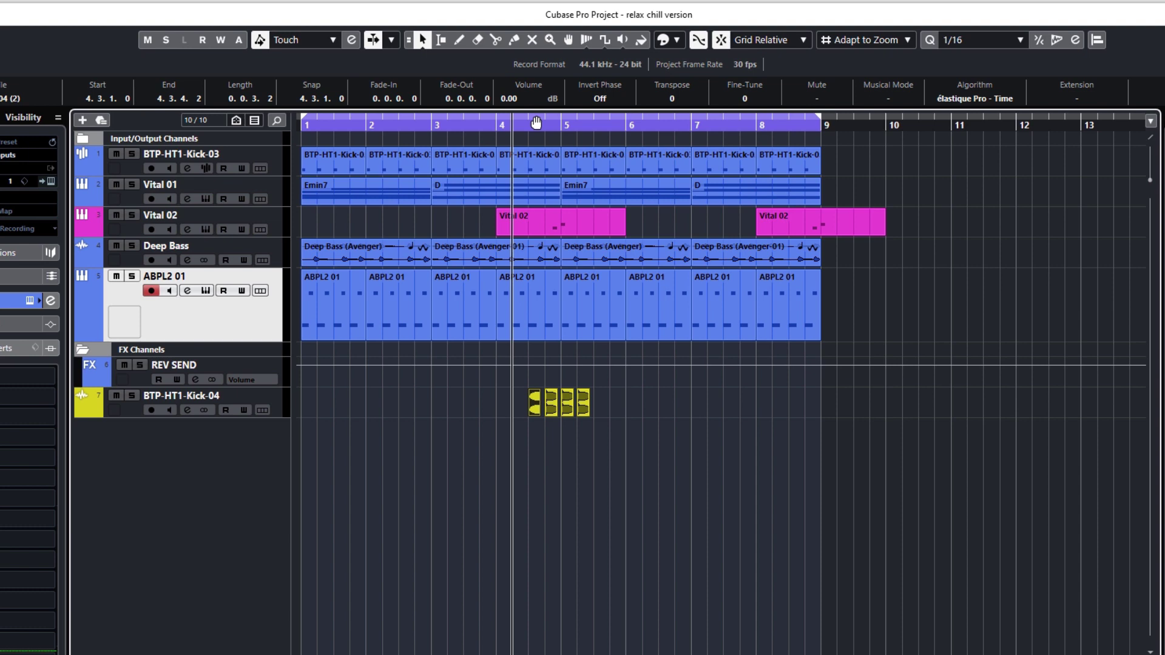
left_click(537, 122)
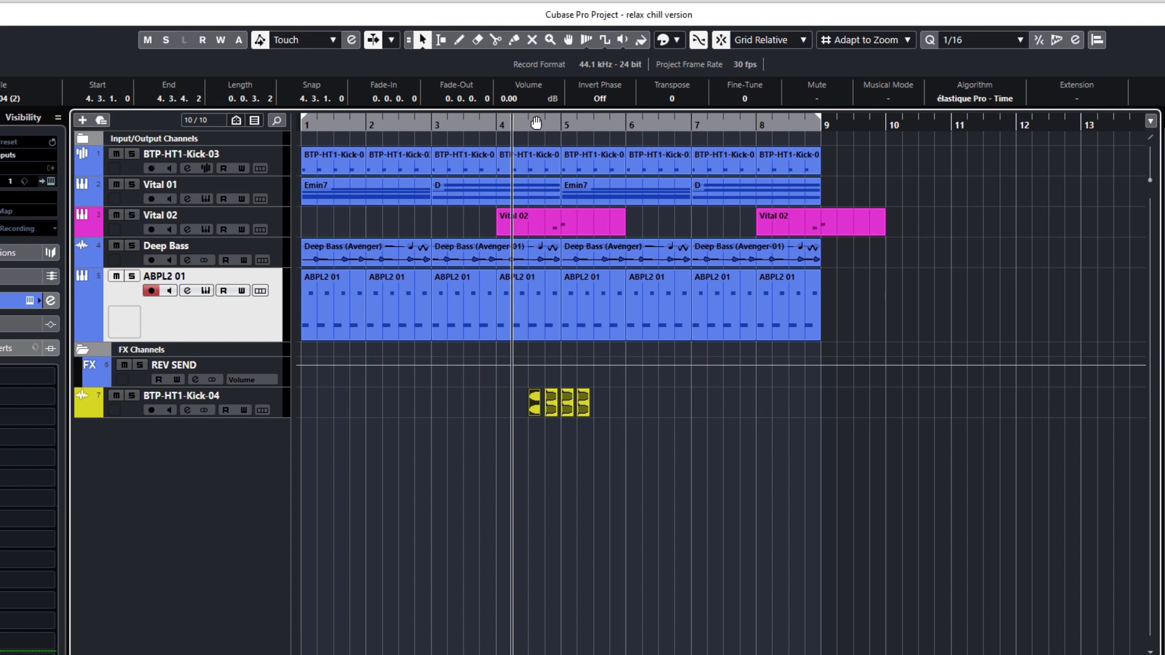
mouse_move(537, 122)
left_mouse_down()
mouse_move(705, 139)
mouse_move(533, 128)
left_mouse_up()
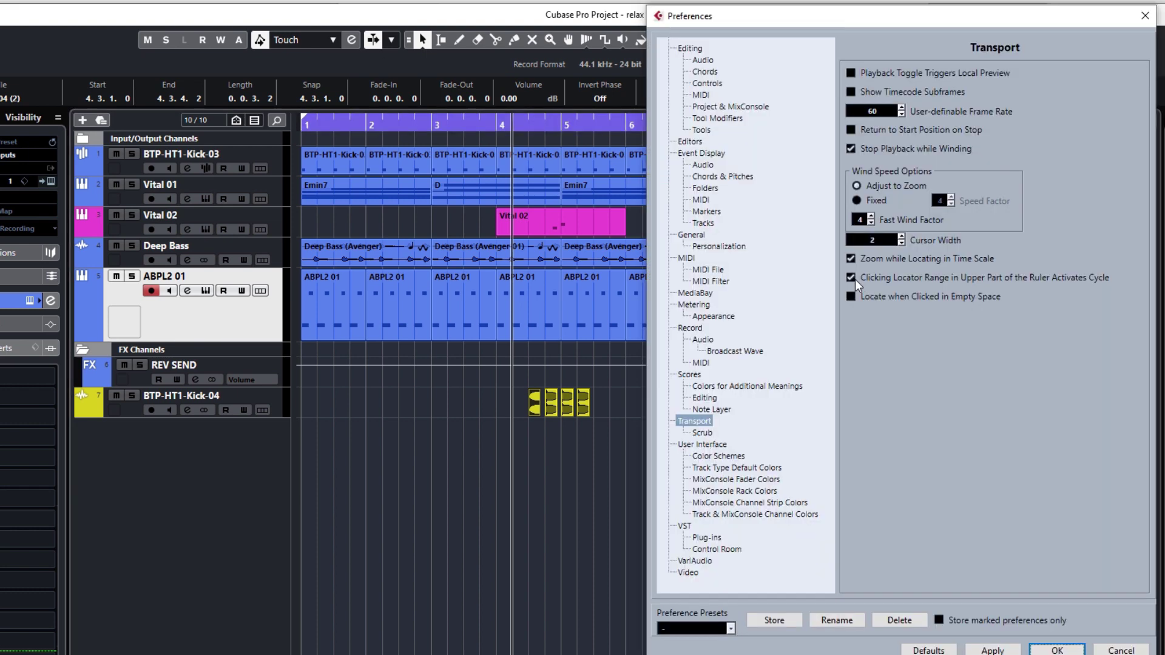
Untick 'Clicking Locator Range in Upper Part of the Ruler Activates Cycle' and confirm
left_click(852, 277)
left_click(851, 277)
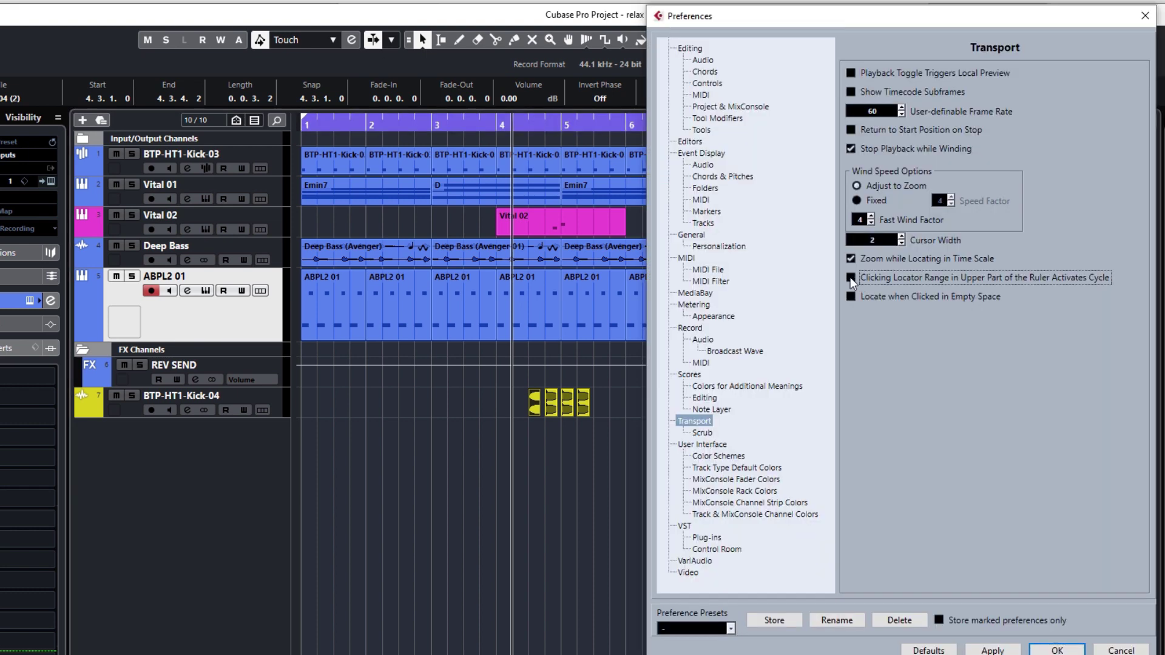
left_click(1055, 650)
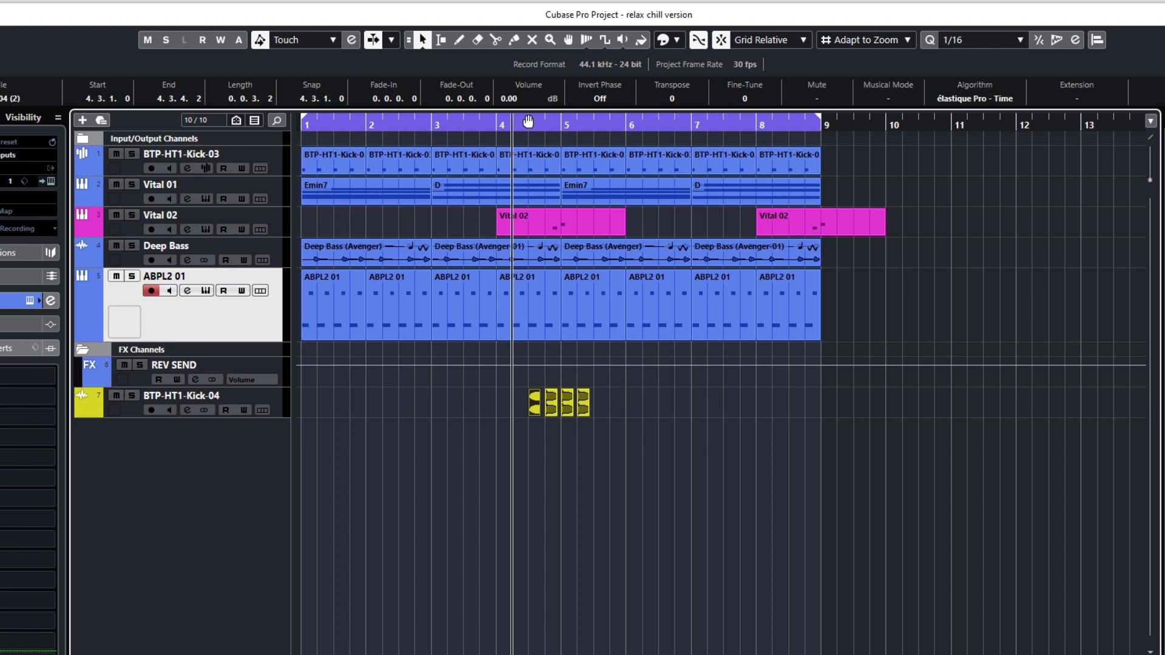
Shift the cycle range a bar later, then move its start to bar 7 and end to about bar 10
left_click_drag(528, 122, 807, 133)
left_click_drag(564, 124, 597, 143)
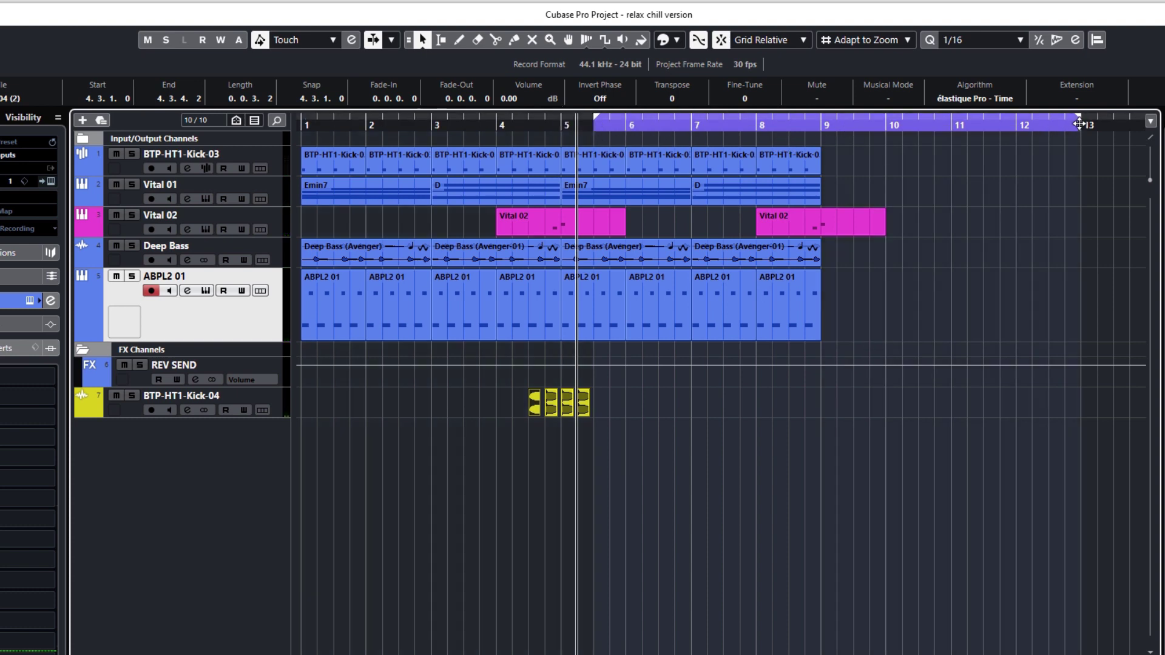
left_click_drag(1080, 123, 917, 123)
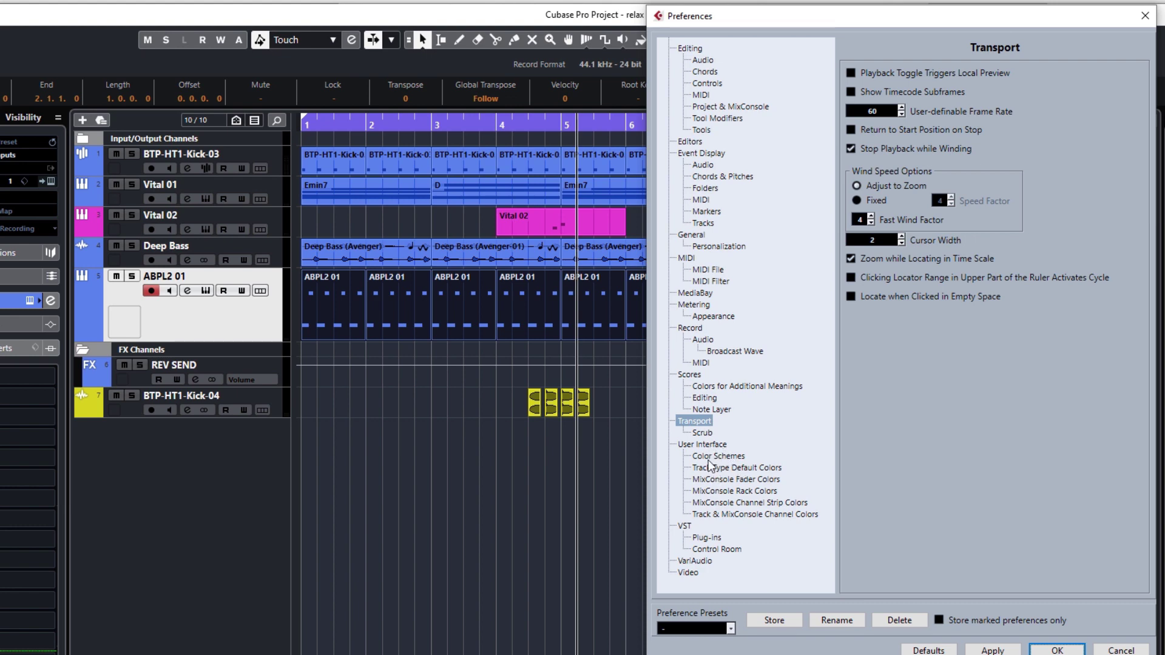
In Track & MixConsole Channel Colors, tick Tracks and apply it, then untick Tracks again
left_click(735, 515)
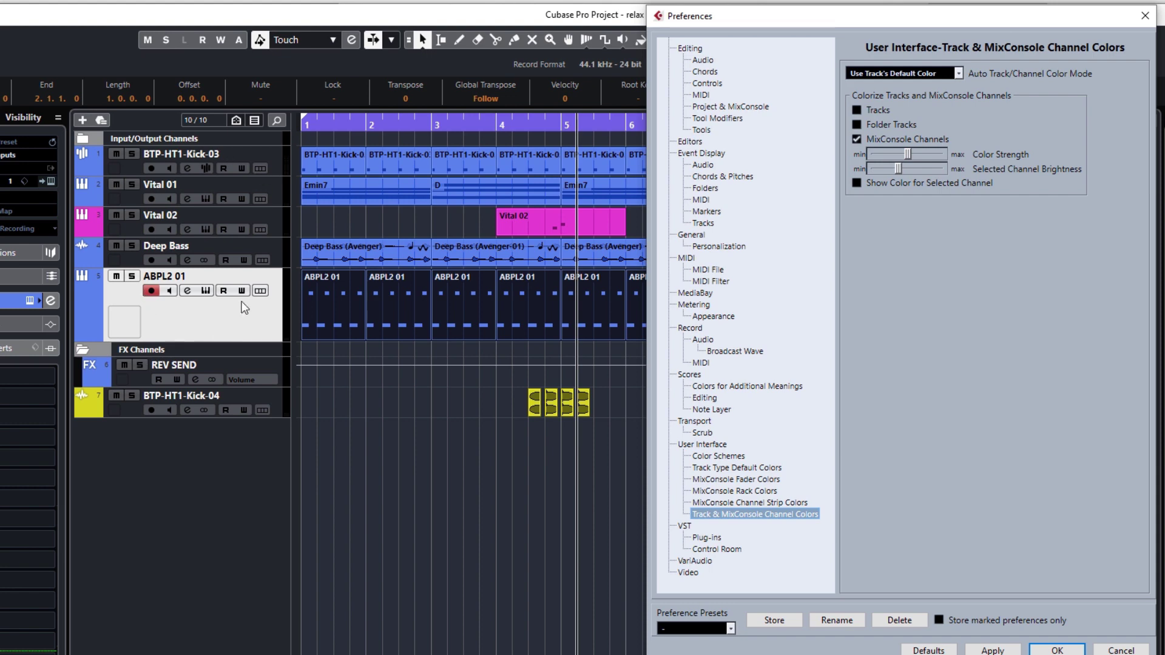
left_click(875, 109)
left_click(973, 651)
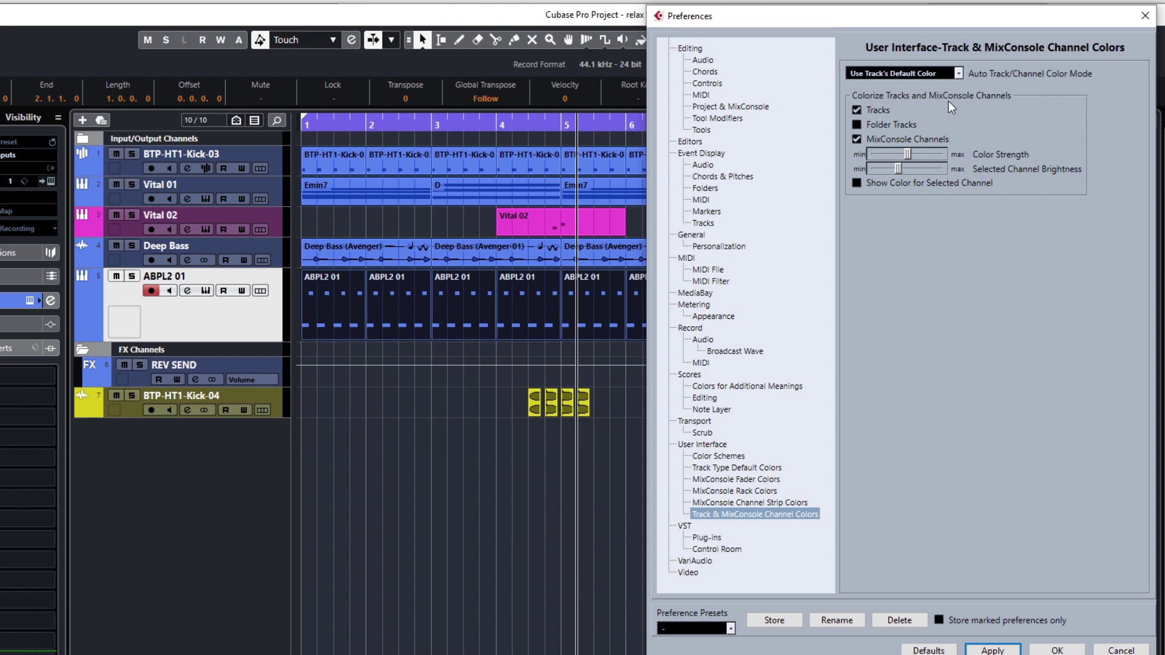
left_click(856, 109)
Close Preferences and open the MixConsole with F3, showing channels in track colours
left_click(1057, 650)
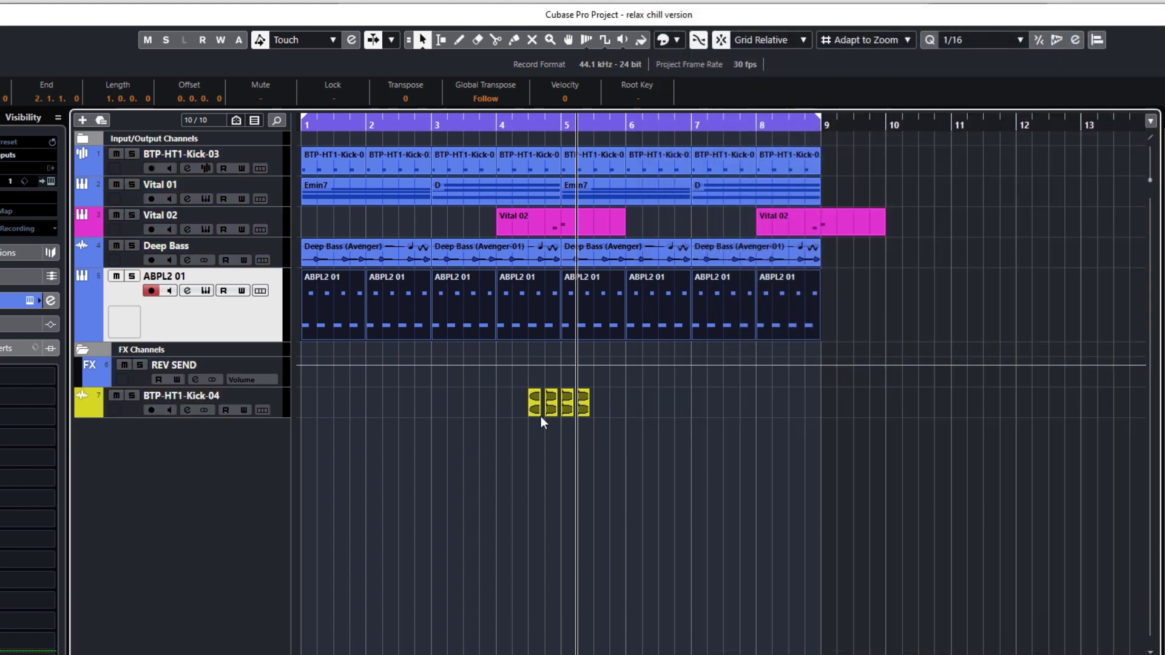
key("F3")
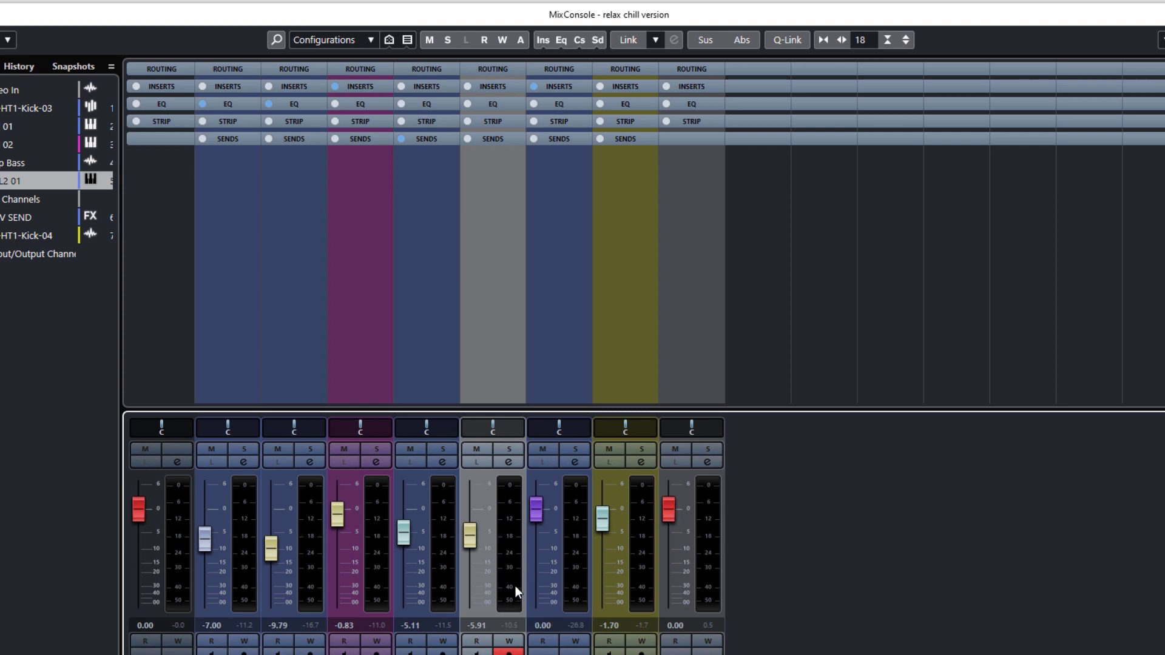
Open Preferences over the MixConsole at the Track & MixConsole Channel Colors page
key("ctrl+p")
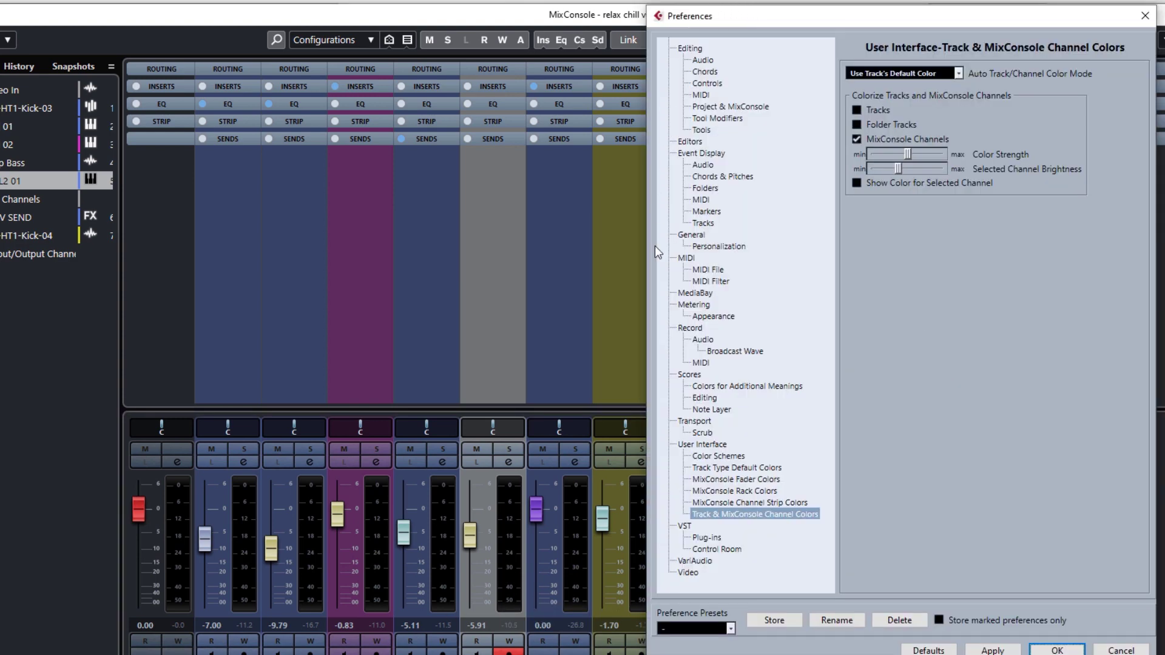